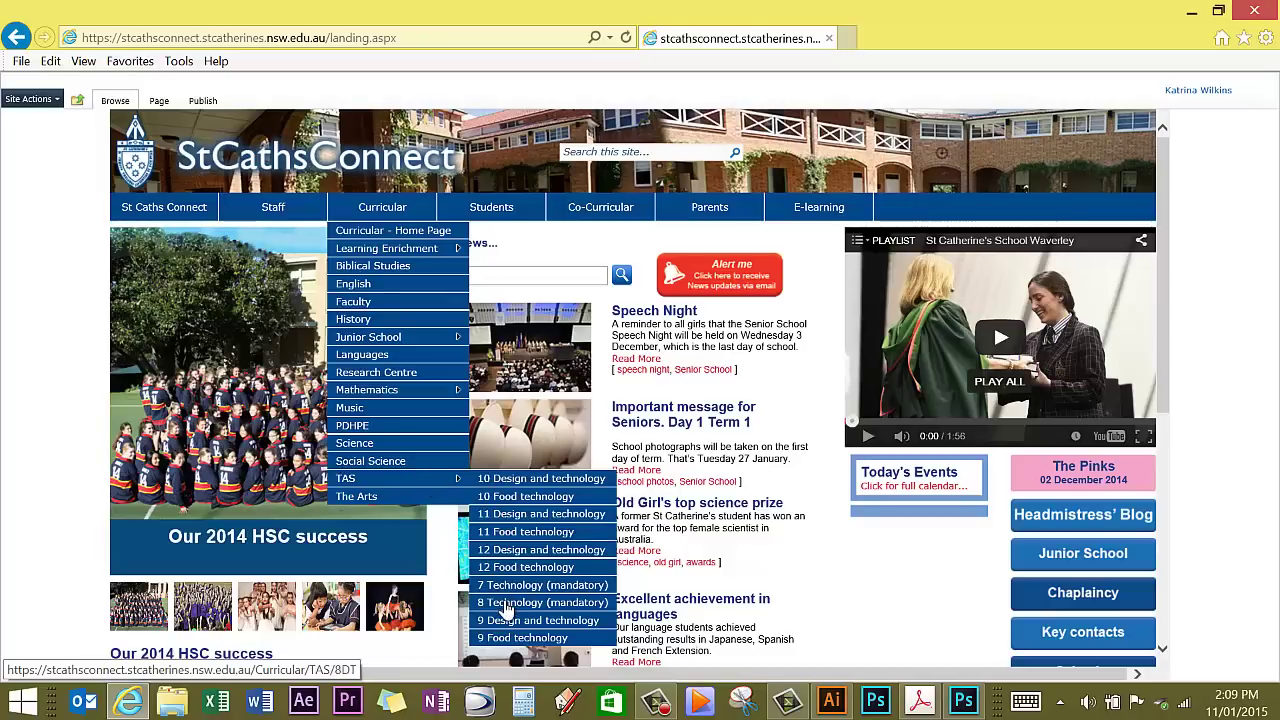
# Step: Navigate from Year 8 Technology into Tech Smorgasbord > 2 Illustrator > 2 Tut 2
pyautogui.click(507, 609)
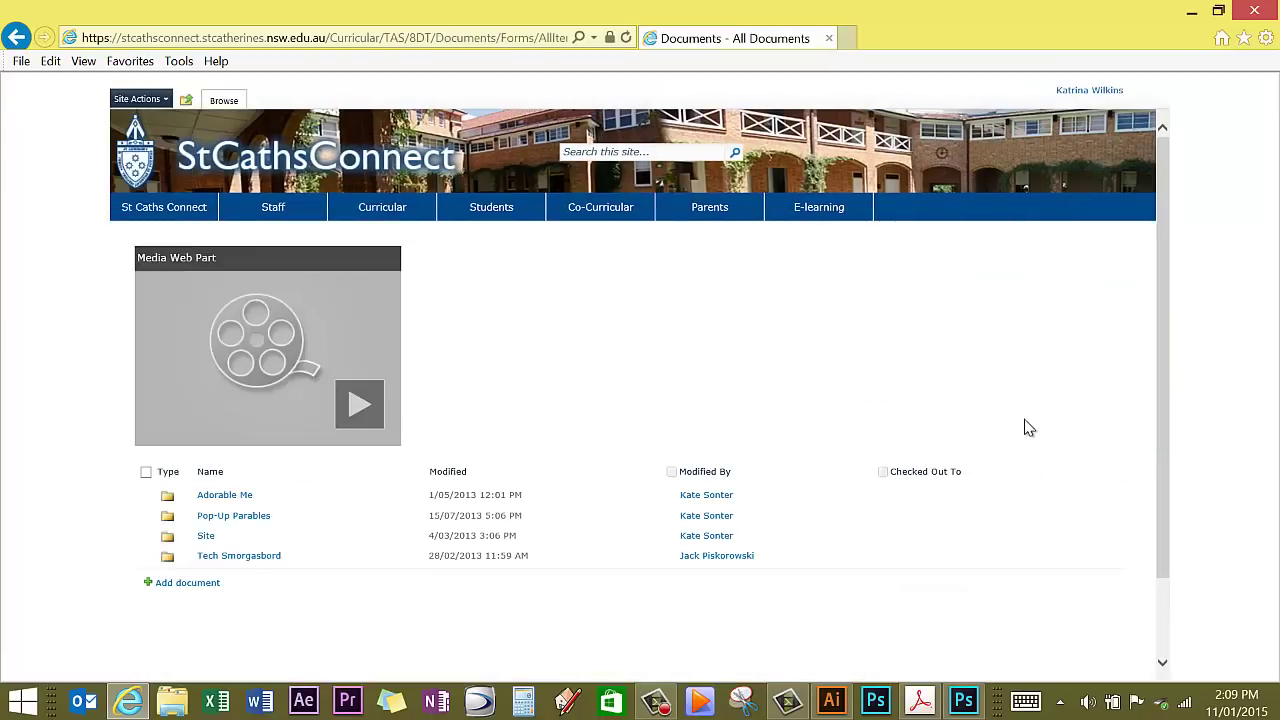
pyautogui.click(238, 555)
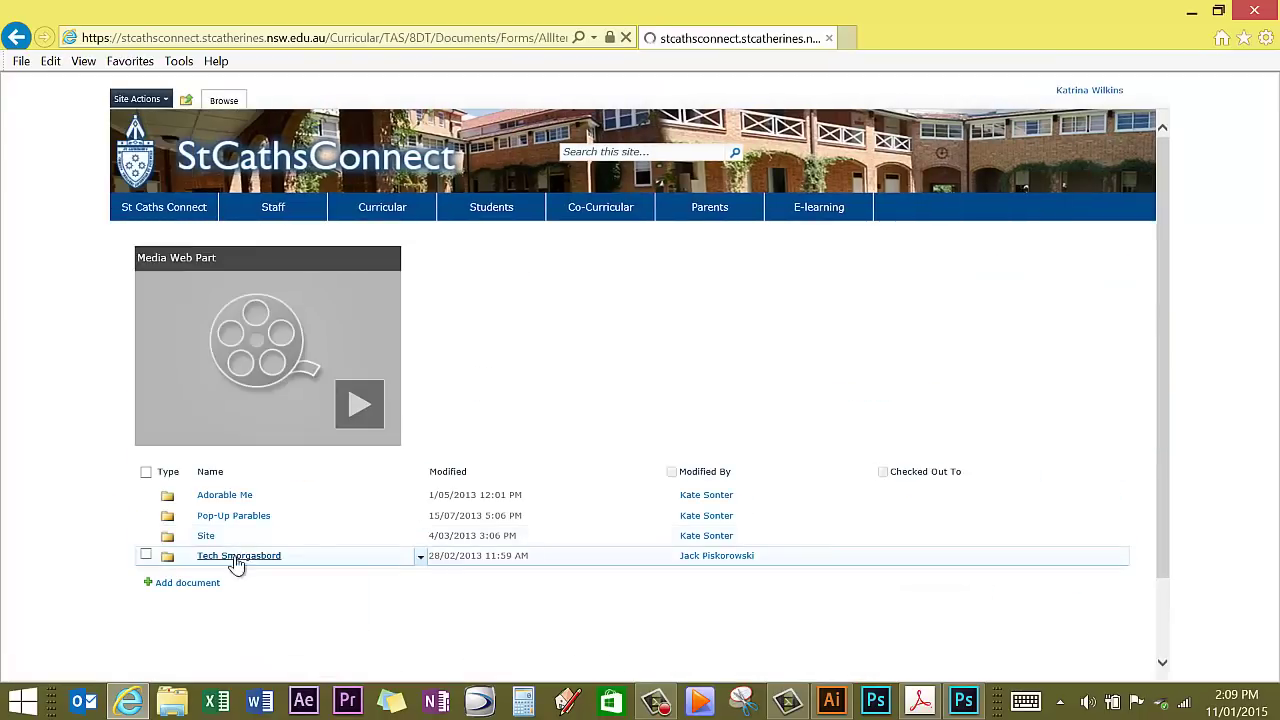
pyautogui.click(238, 518)
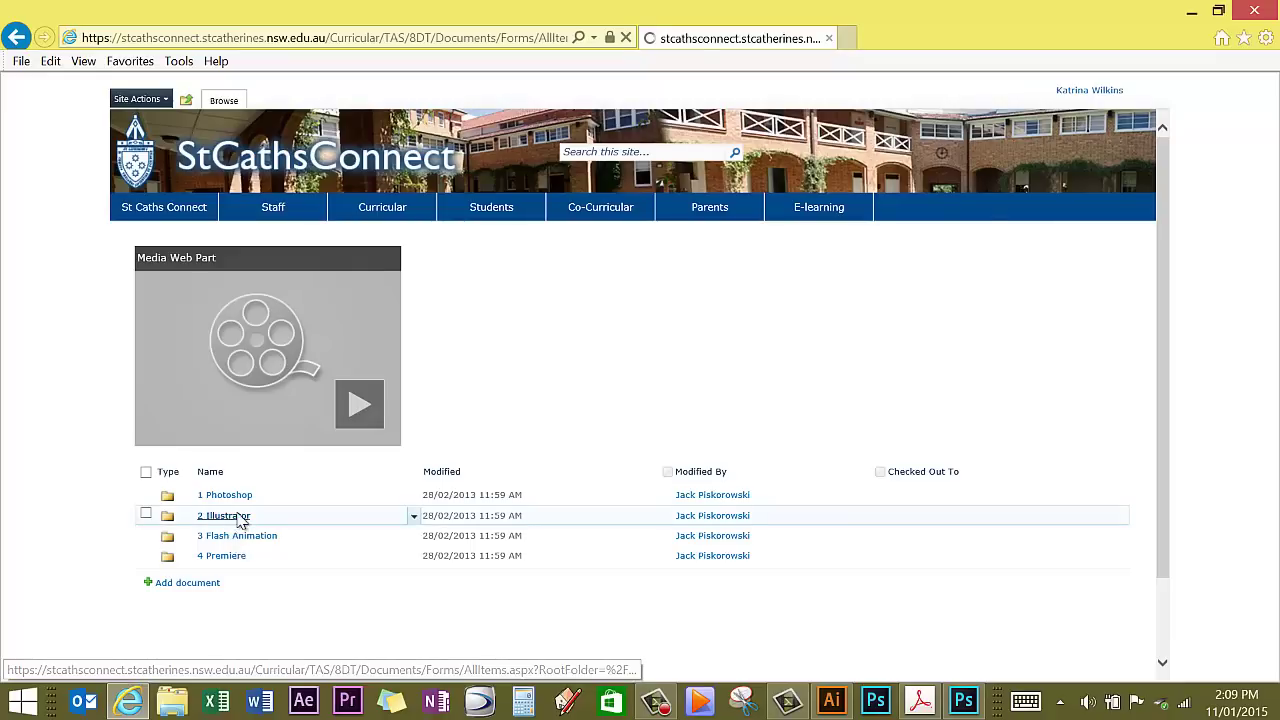
pyautogui.click(210, 518)
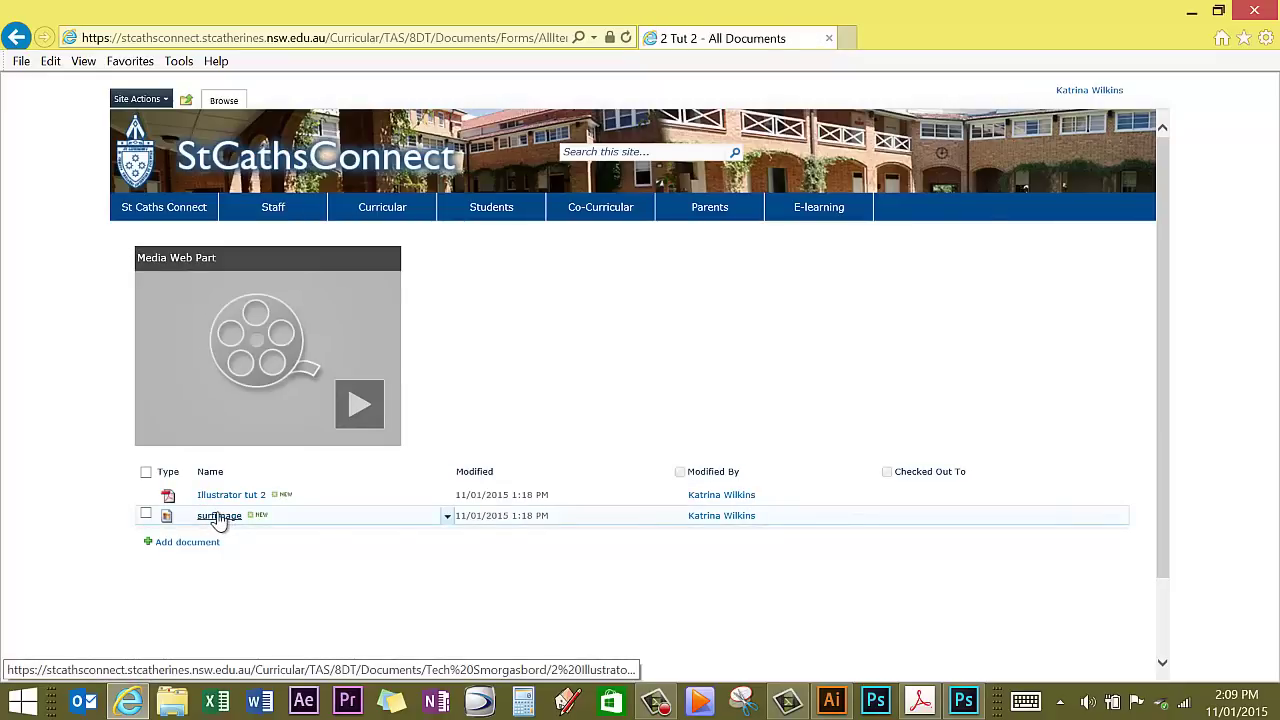
pyautogui.moveTo(300, 515)
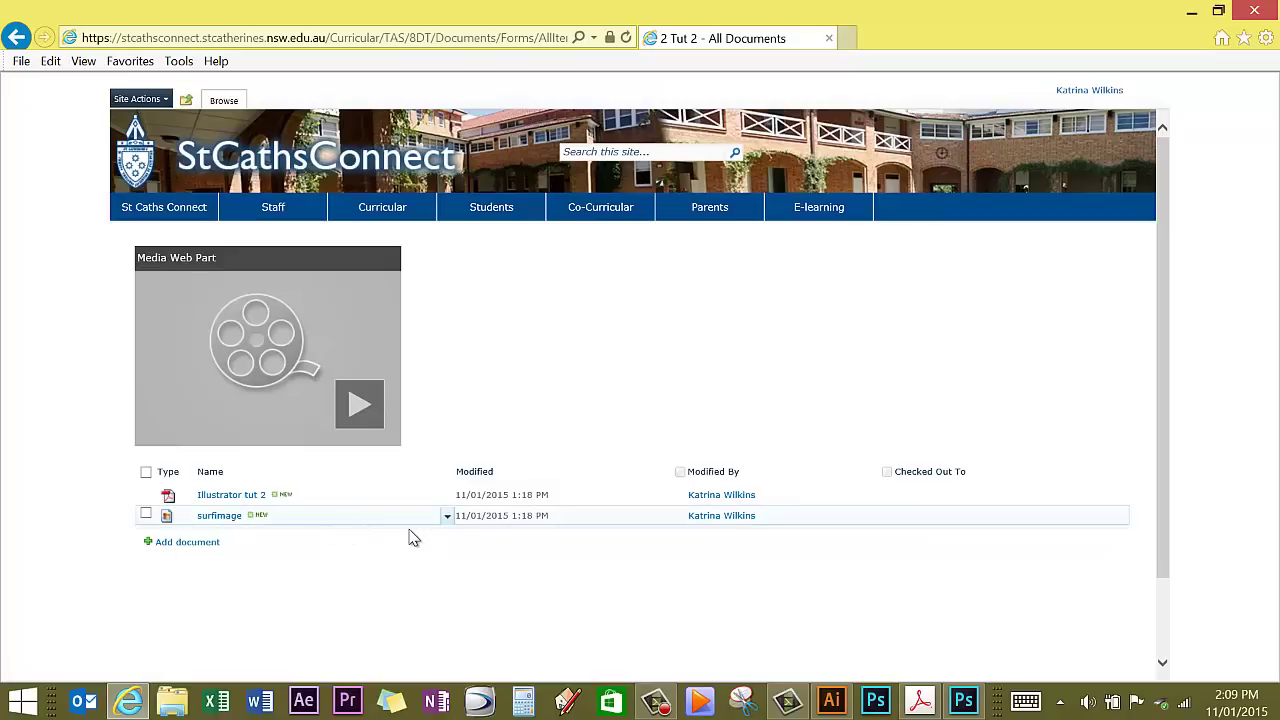
# Step: Begin saving a copy of surfimage to Illustrator\Tut 2, then cancel because it already exists
pyautogui.click(446, 519)
pyautogui.moveTo(380, 631)
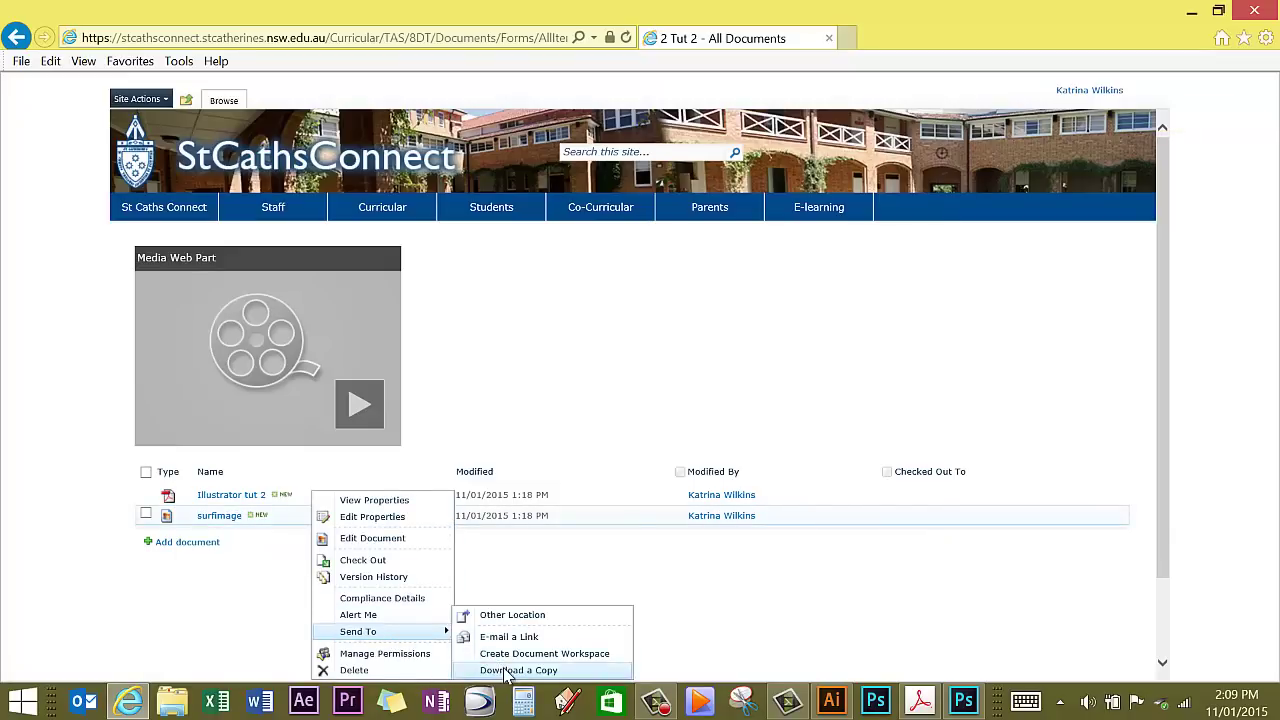
pyautogui.click(507, 670)
pyautogui.click(1001, 661)
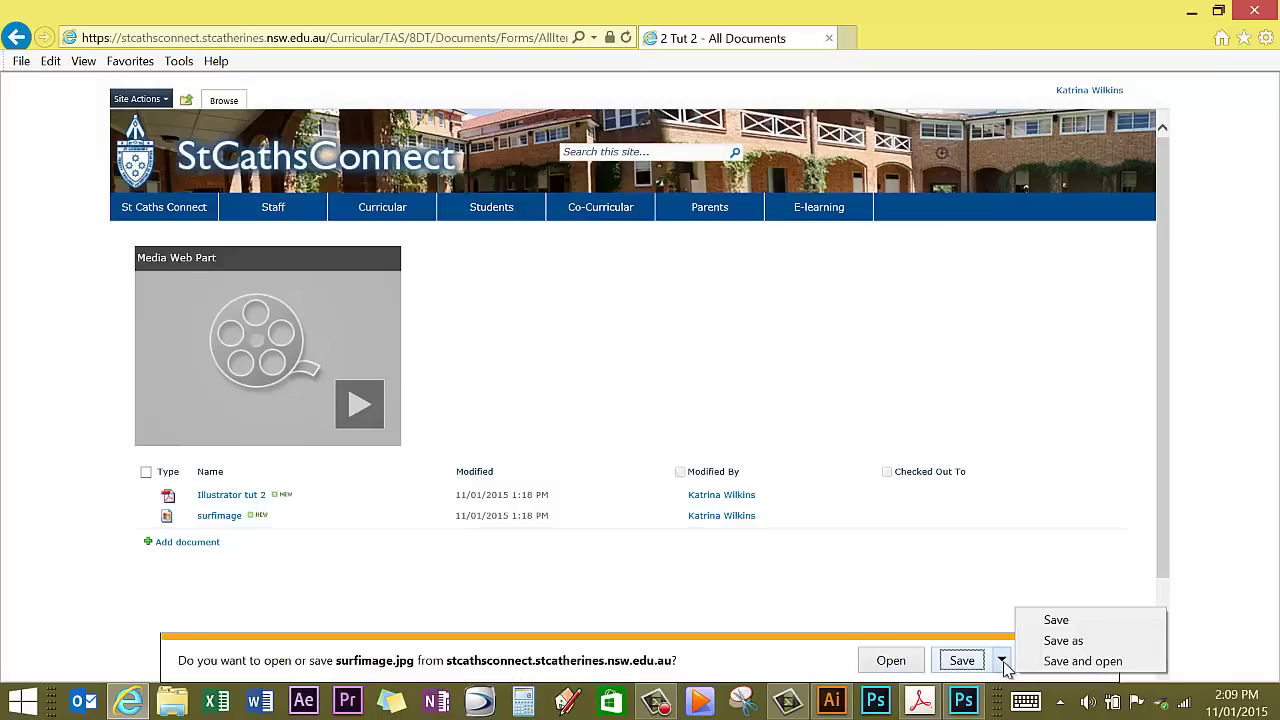
pyautogui.click(1055, 645)
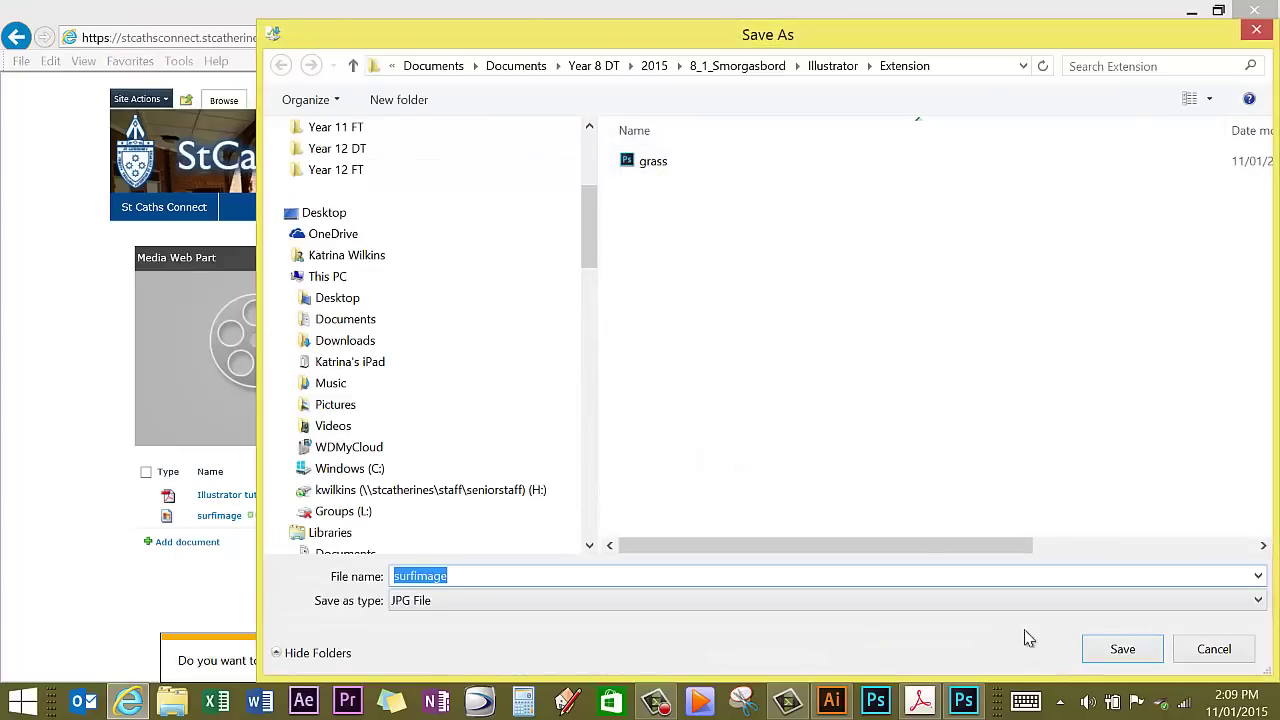
pyautogui.click(830, 66)
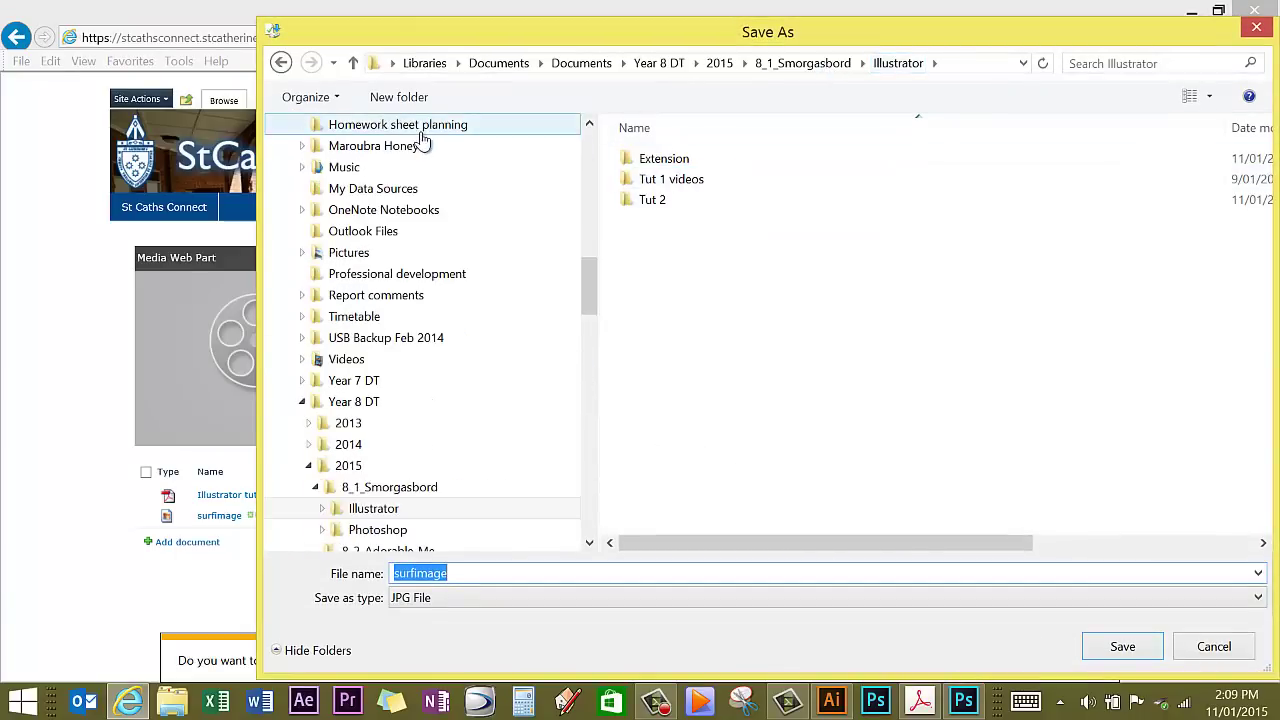
pyautogui.click(362, 508)
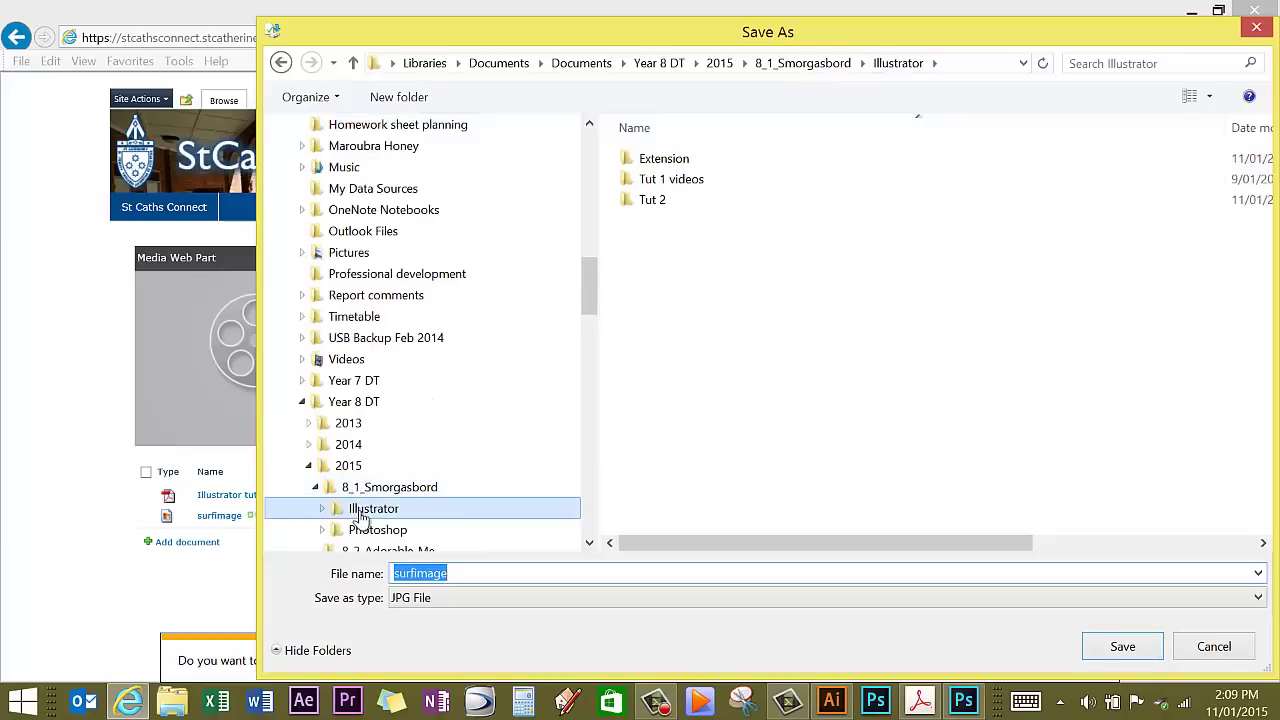
pyautogui.doubleClick(652, 200)
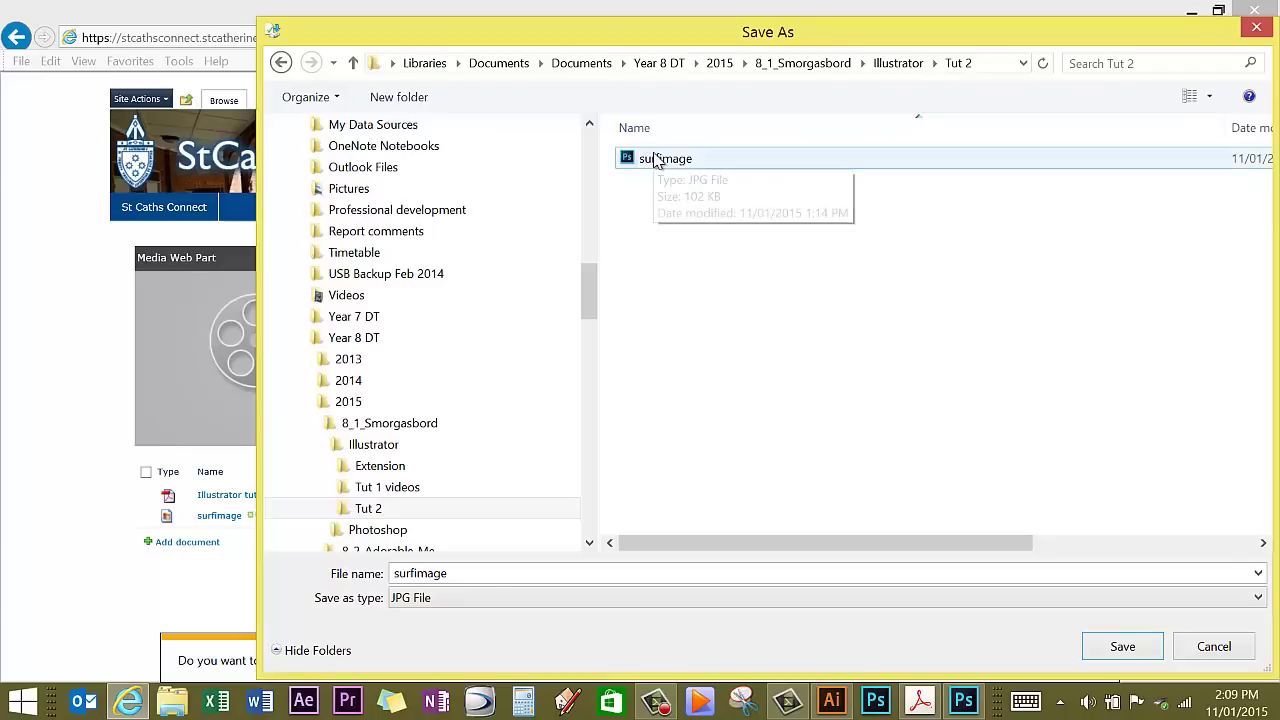
pyautogui.moveTo(665, 158)
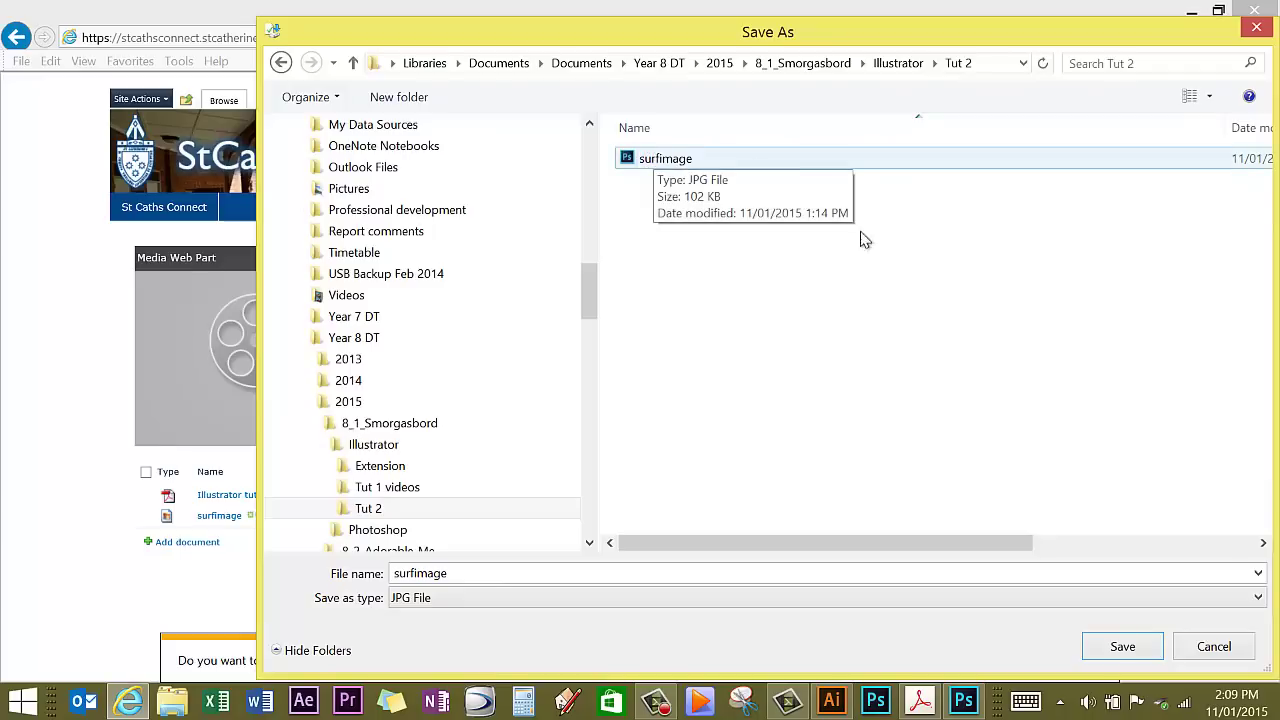
pyautogui.click(1214, 646)
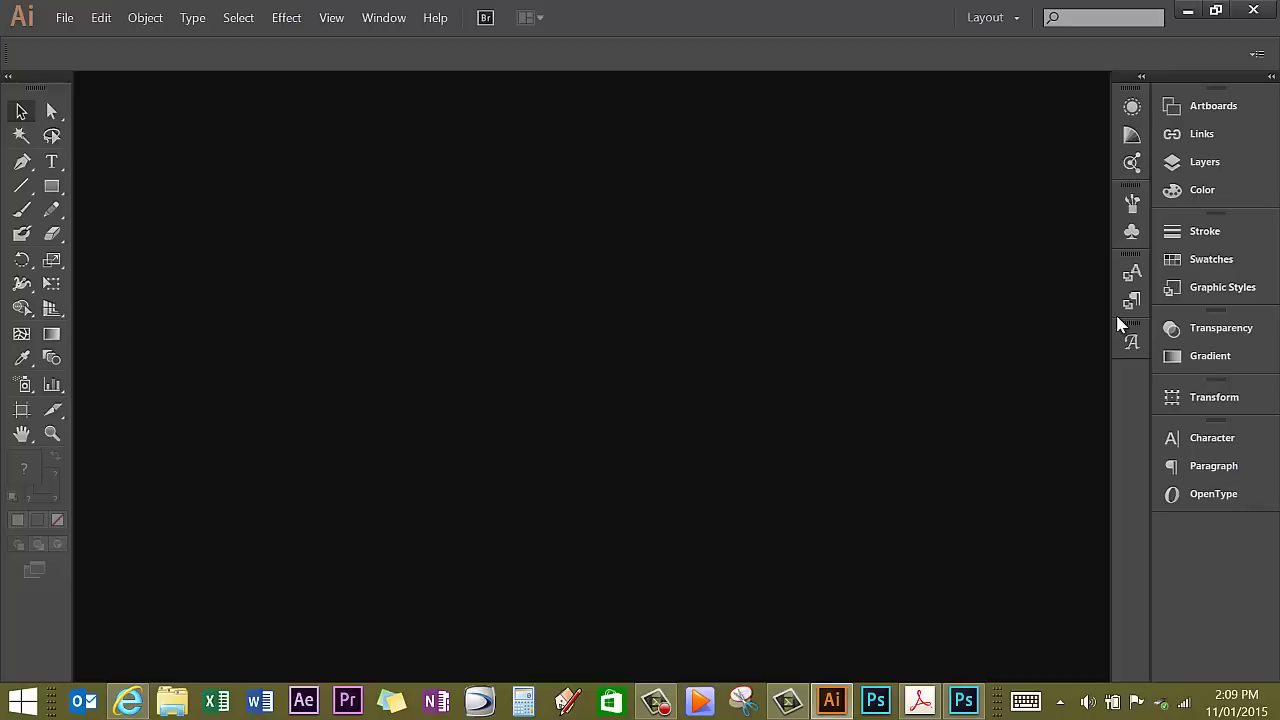
# Step: Create a new A4 210 × 297 mm document named with a surname plus 'trace'
pyautogui.click(74, 24)
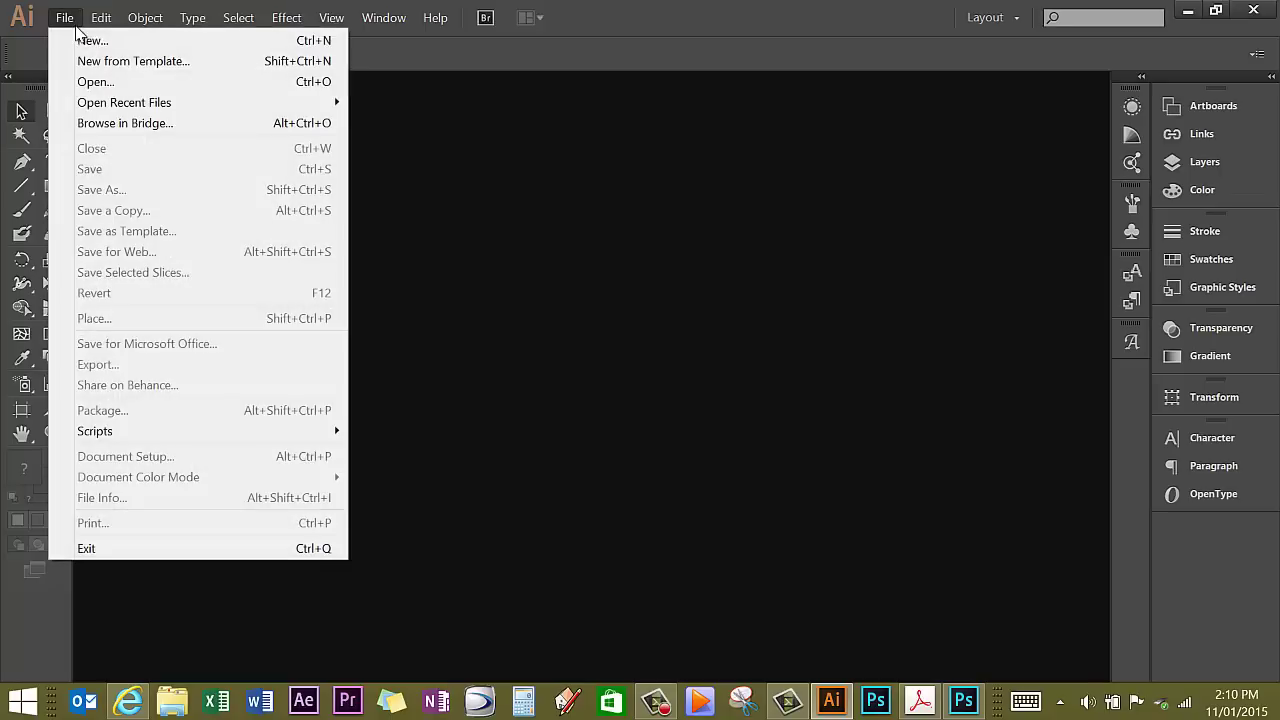
pyautogui.click(84, 40)
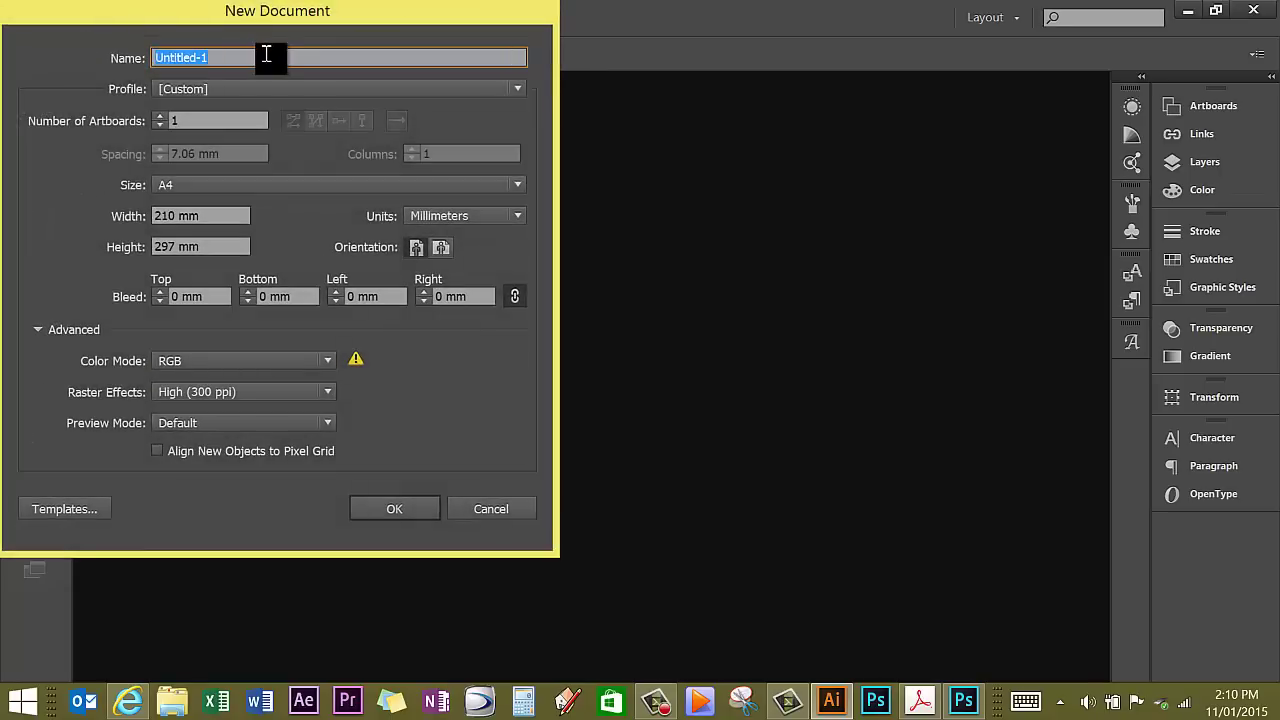
pyautogui.write('Wilkins trace')
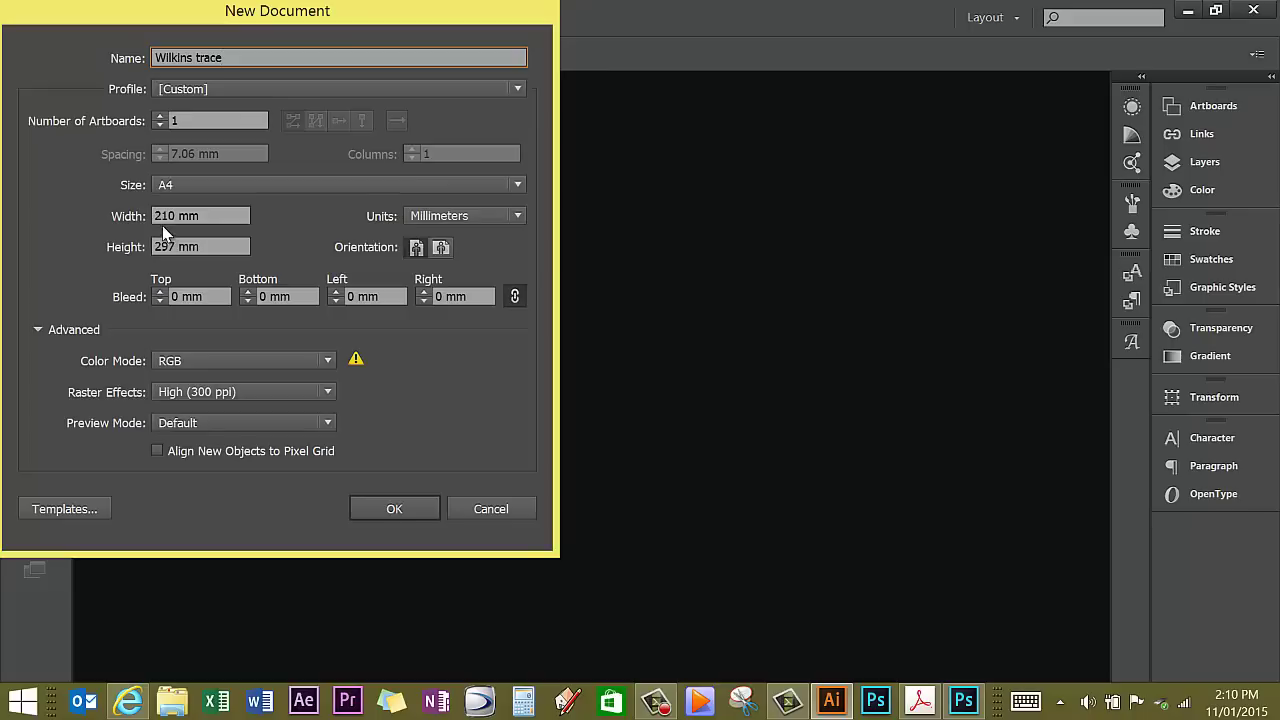
pyautogui.click(395, 508)
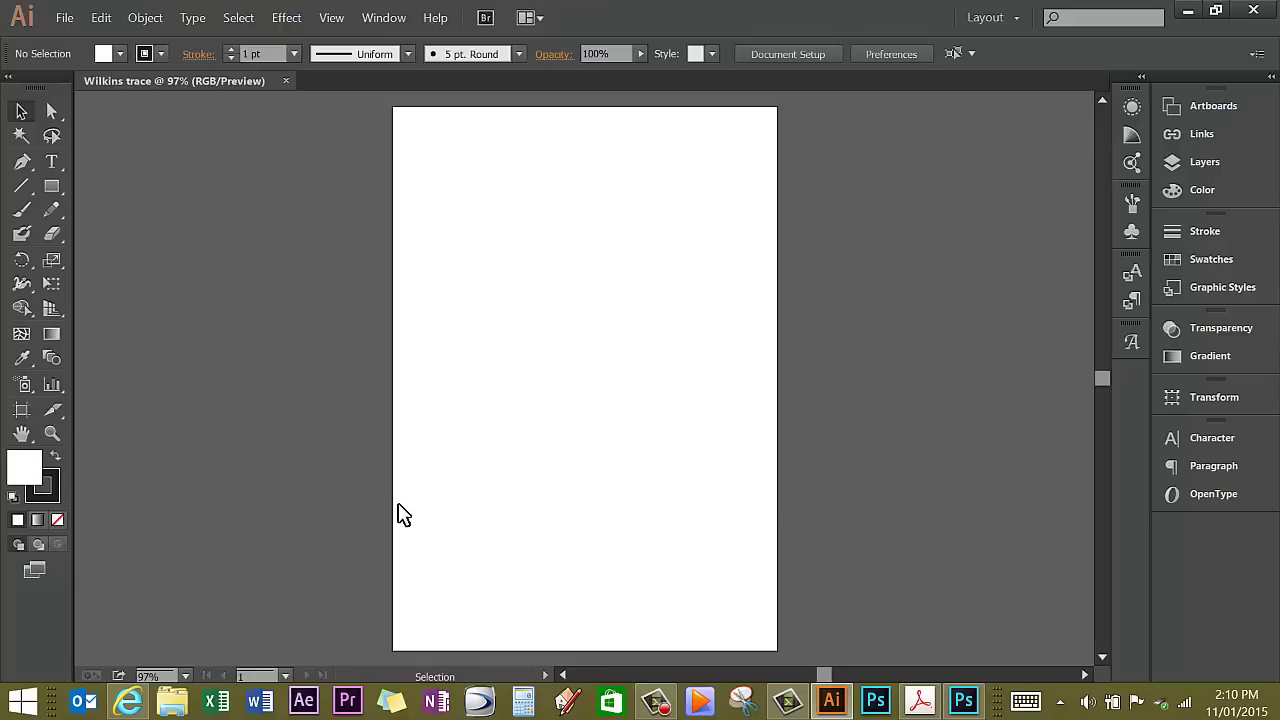
# Step: Place surfimage.jpg from the Tut 2 folder near the top of the artboard
pyautogui.click(64, 18)
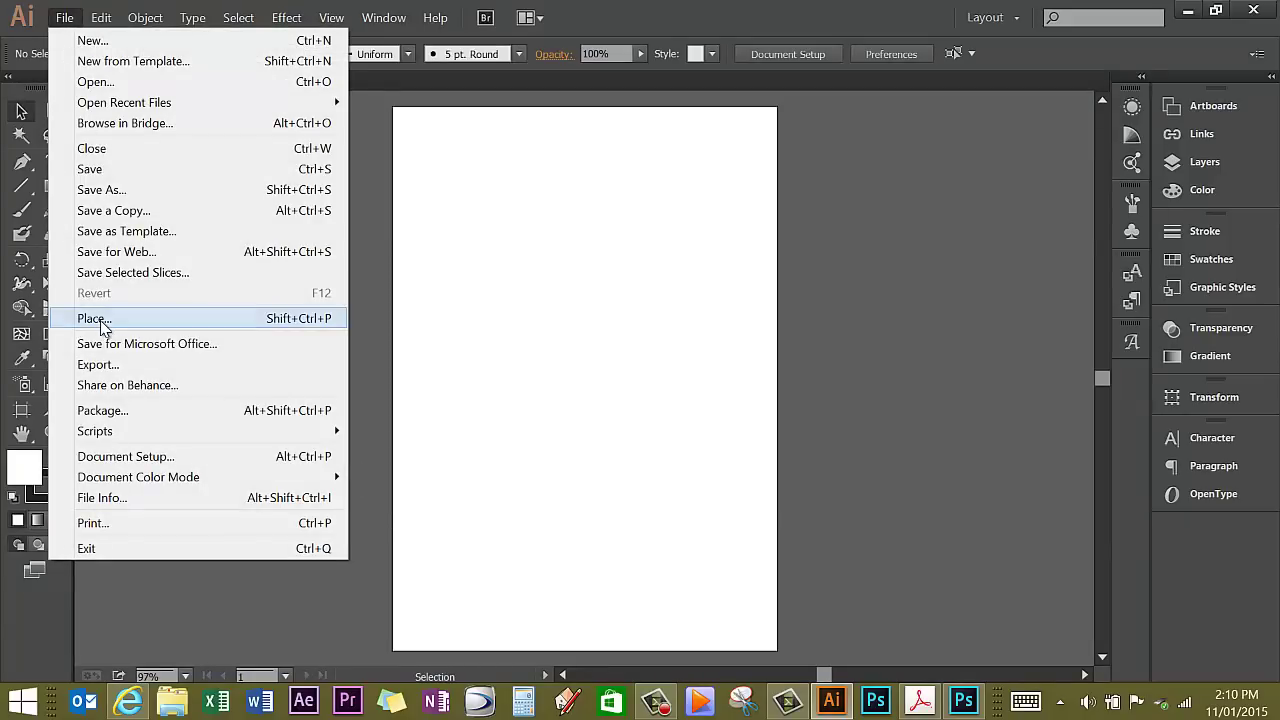
pyautogui.click(101, 320)
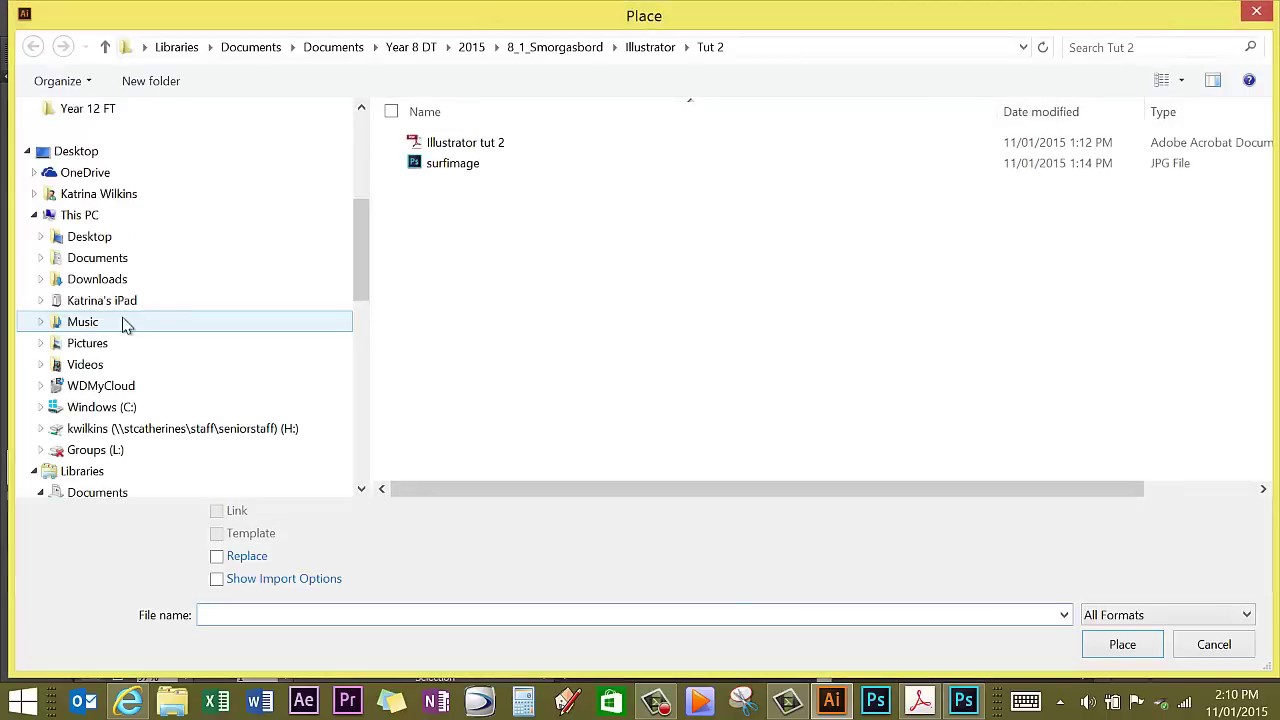
pyautogui.click(445, 170)
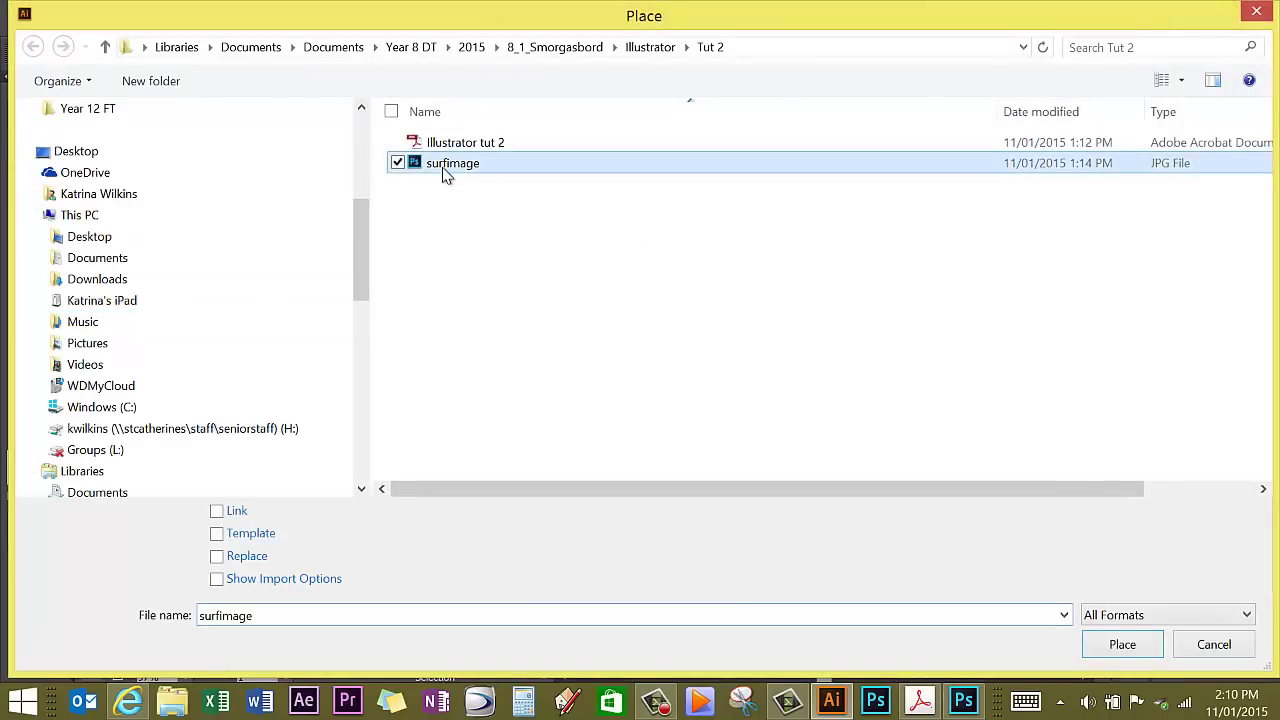
pyautogui.click(1123, 645)
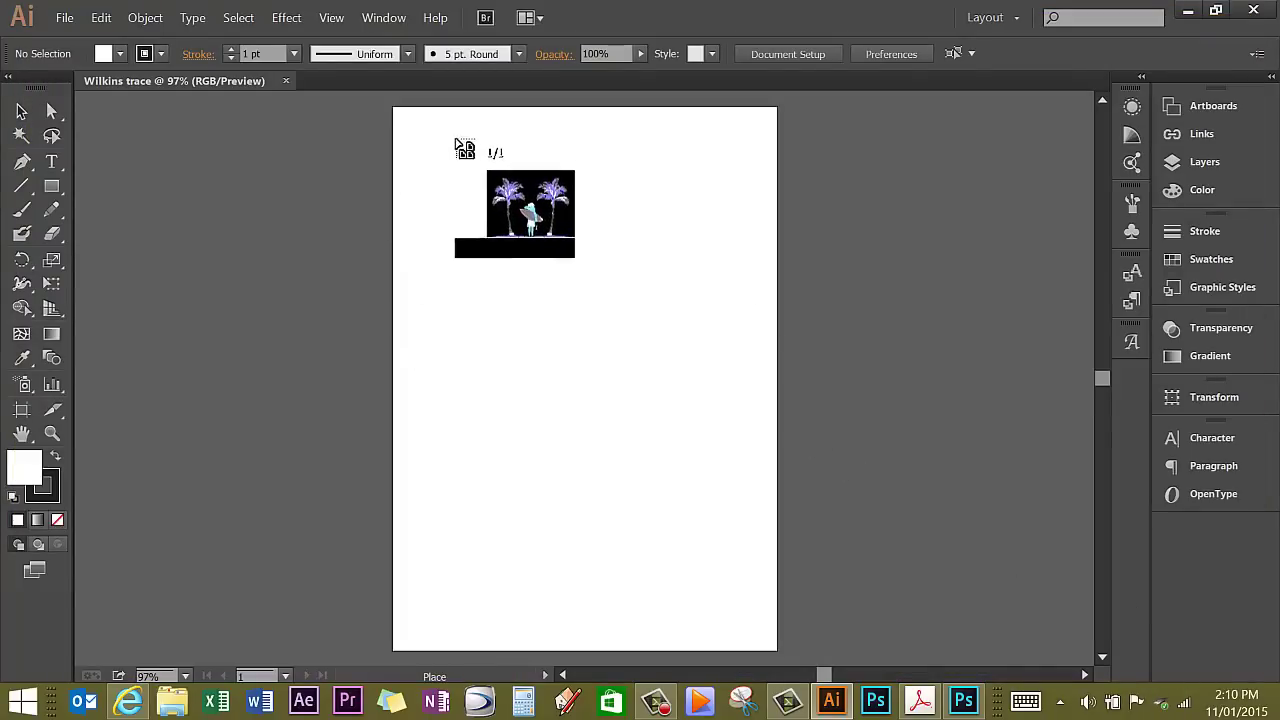
pyautogui.click(419, 134)
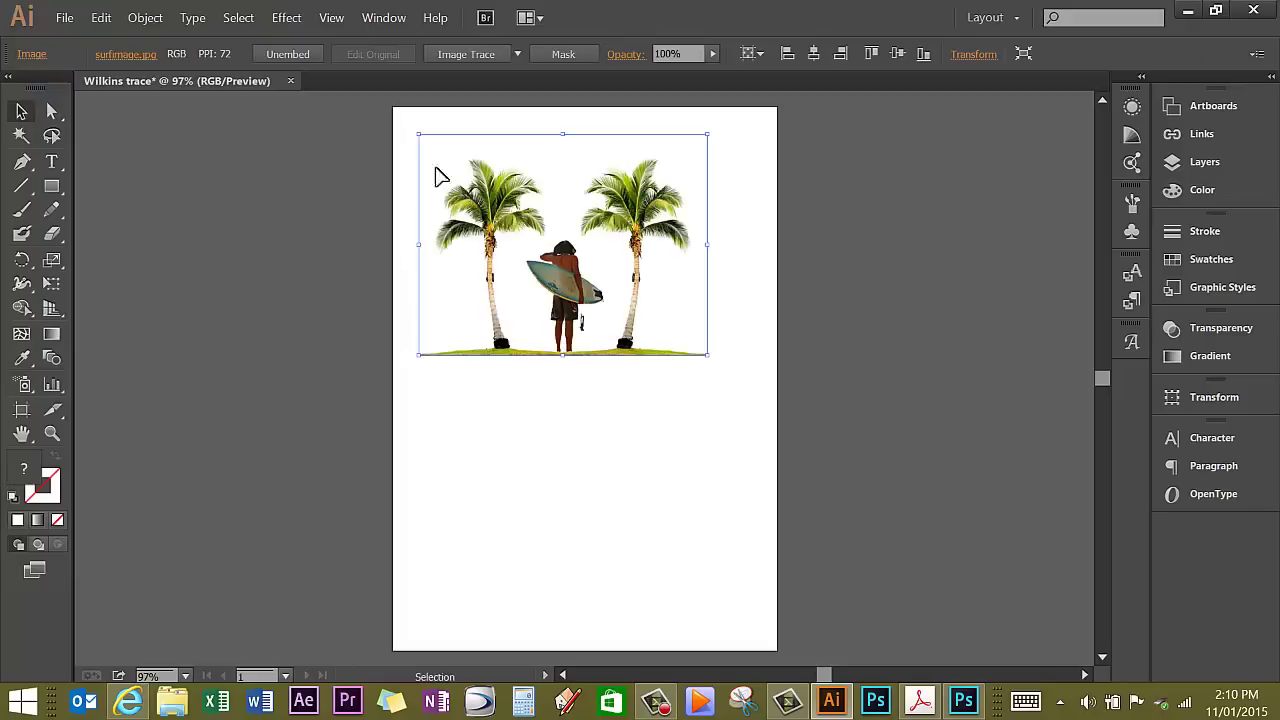
# Step: Move the photo toward the page centre and trace it with the Shades of Gray preset
pyautogui.moveTo(708, 361)
pyautogui.mouseDown()
pyautogui.moveTo(742, 410)
pyautogui.moveTo(731, 452)
pyautogui.mouseUp()
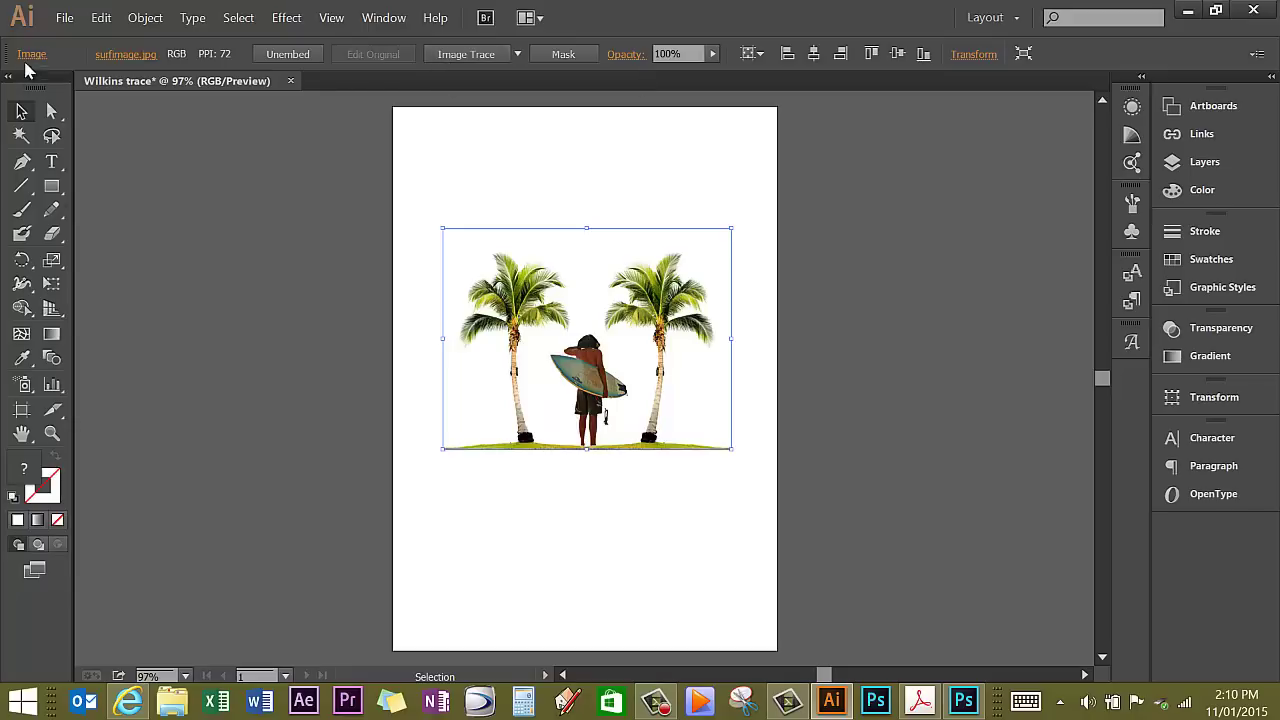
pyautogui.click(518, 55)
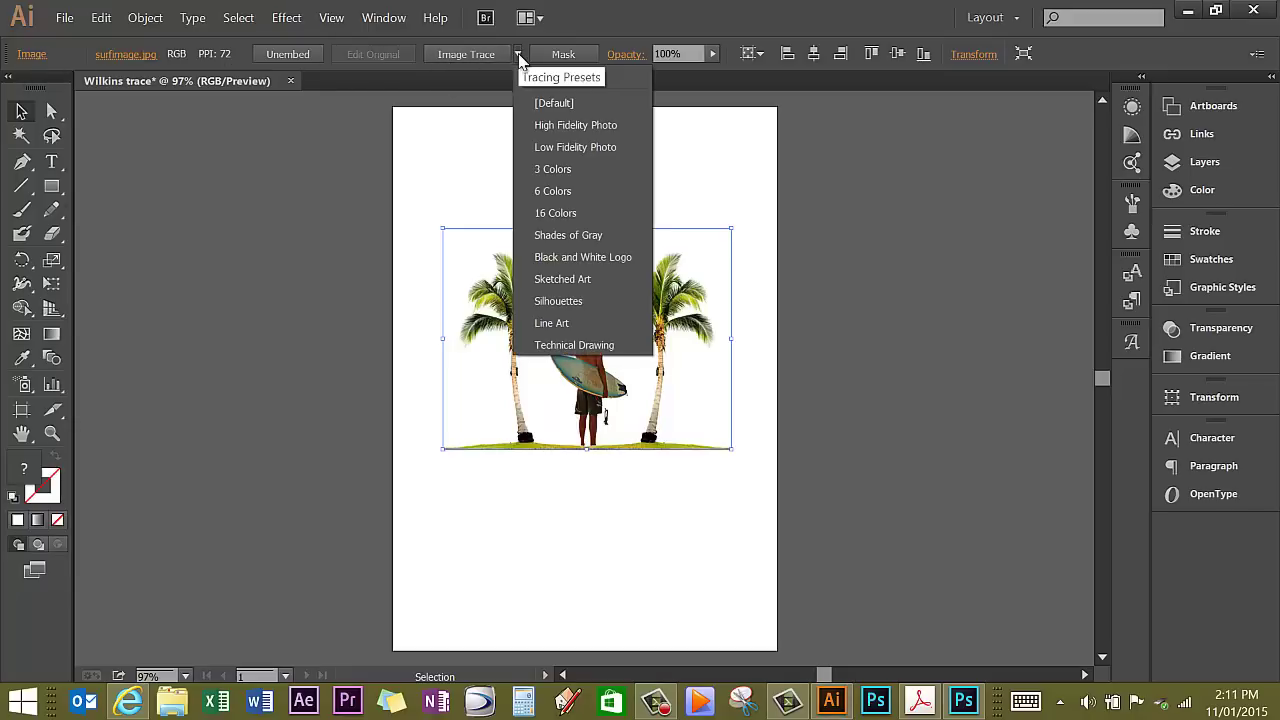
pyautogui.click(553, 236)
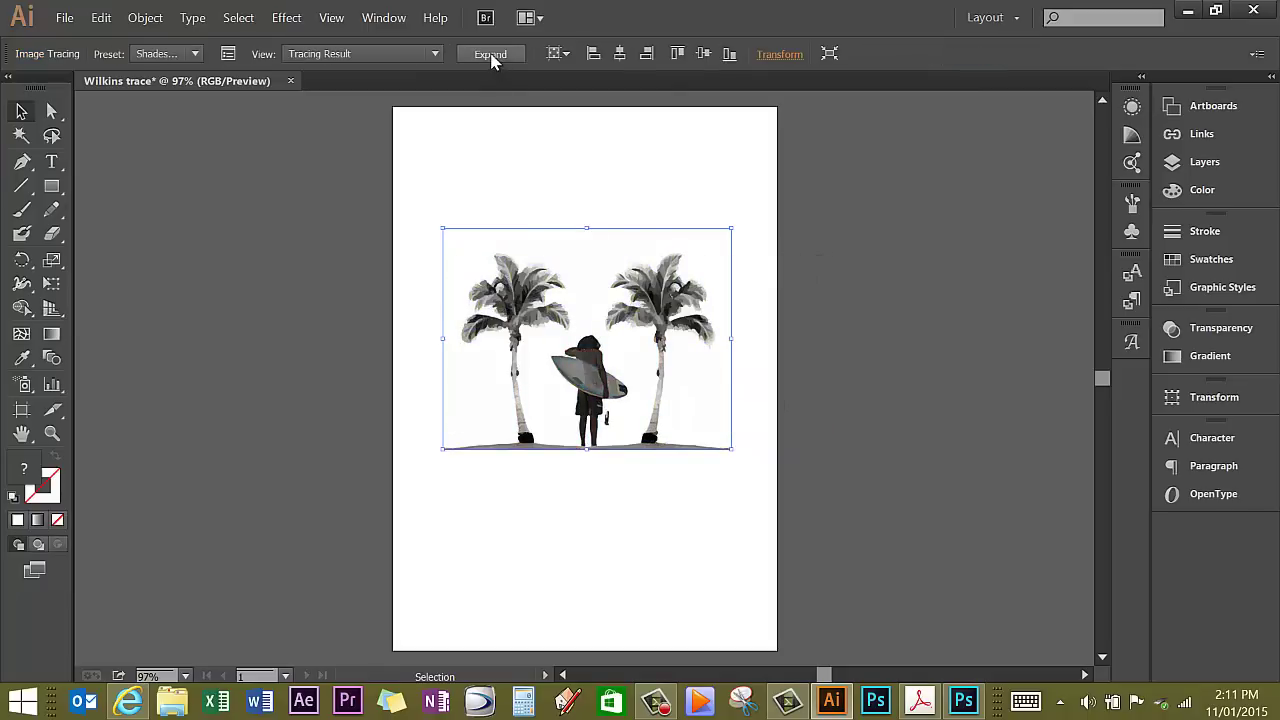
# Step: Expand the greyscale trace, ungroup the resulting paths, and deselect them
pyautogui.click(491, 55)
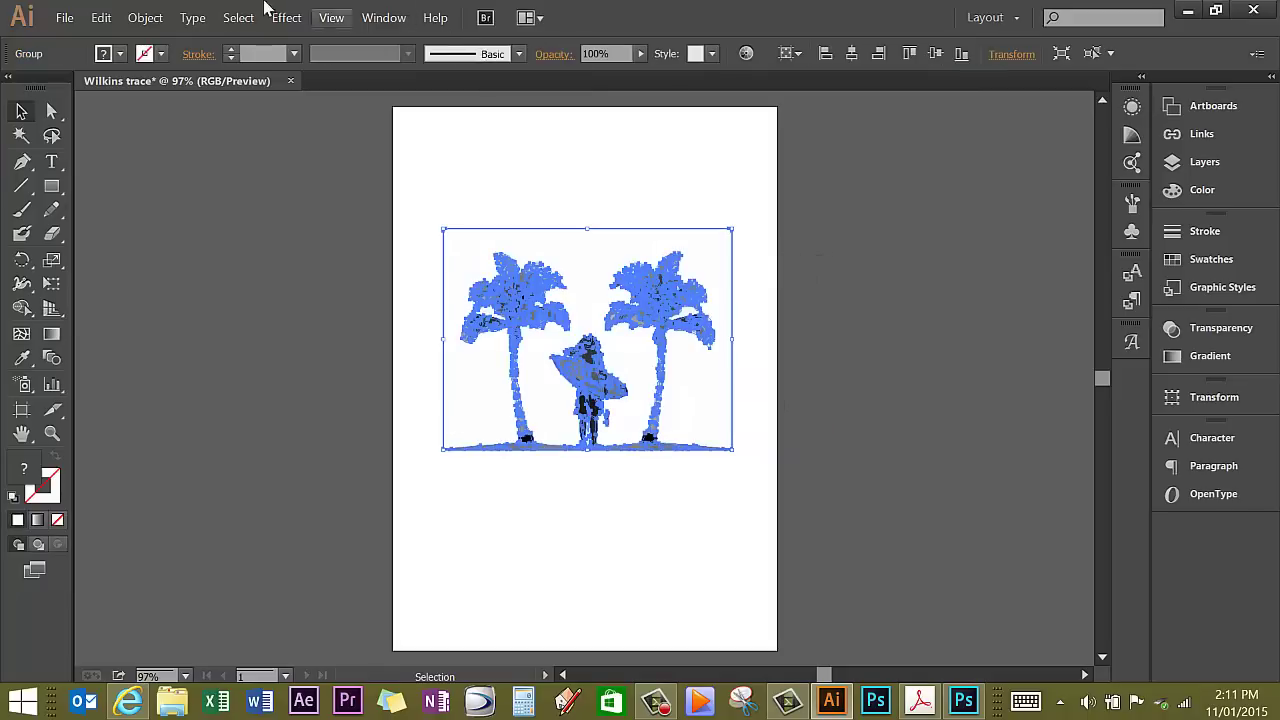
pyautogui.click(145, 18)
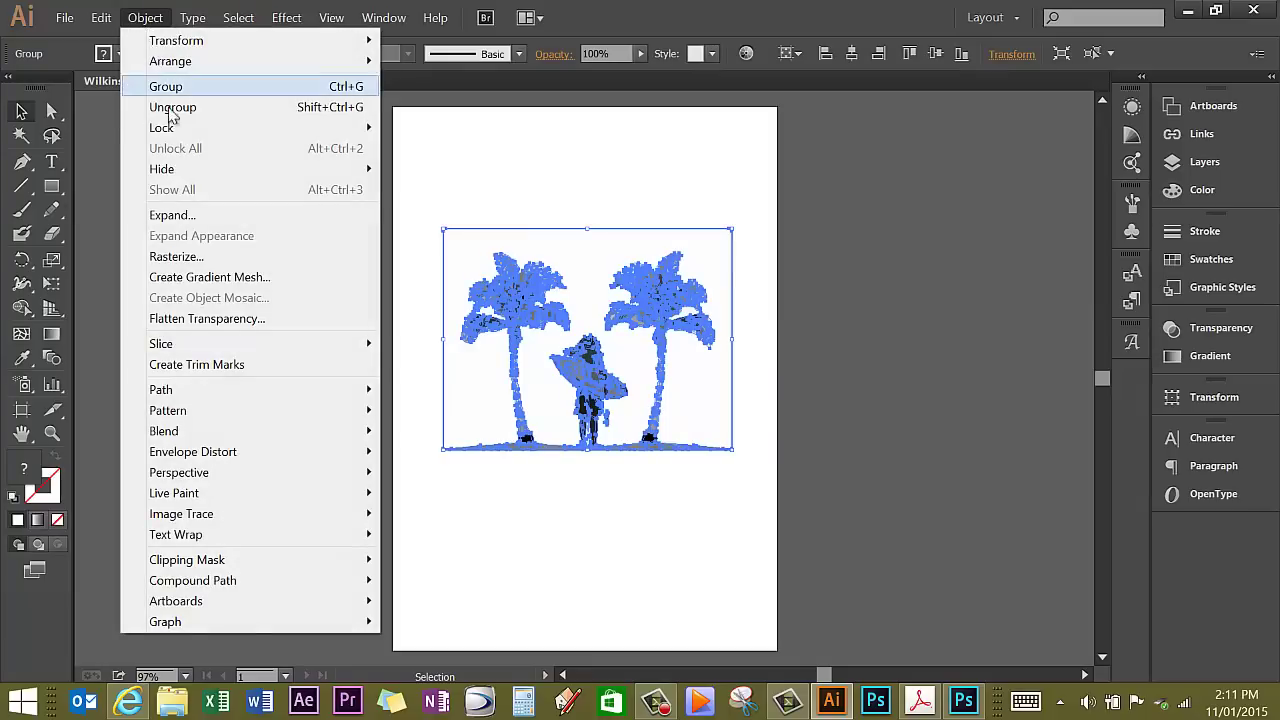
pyautogui.click(175, 108)
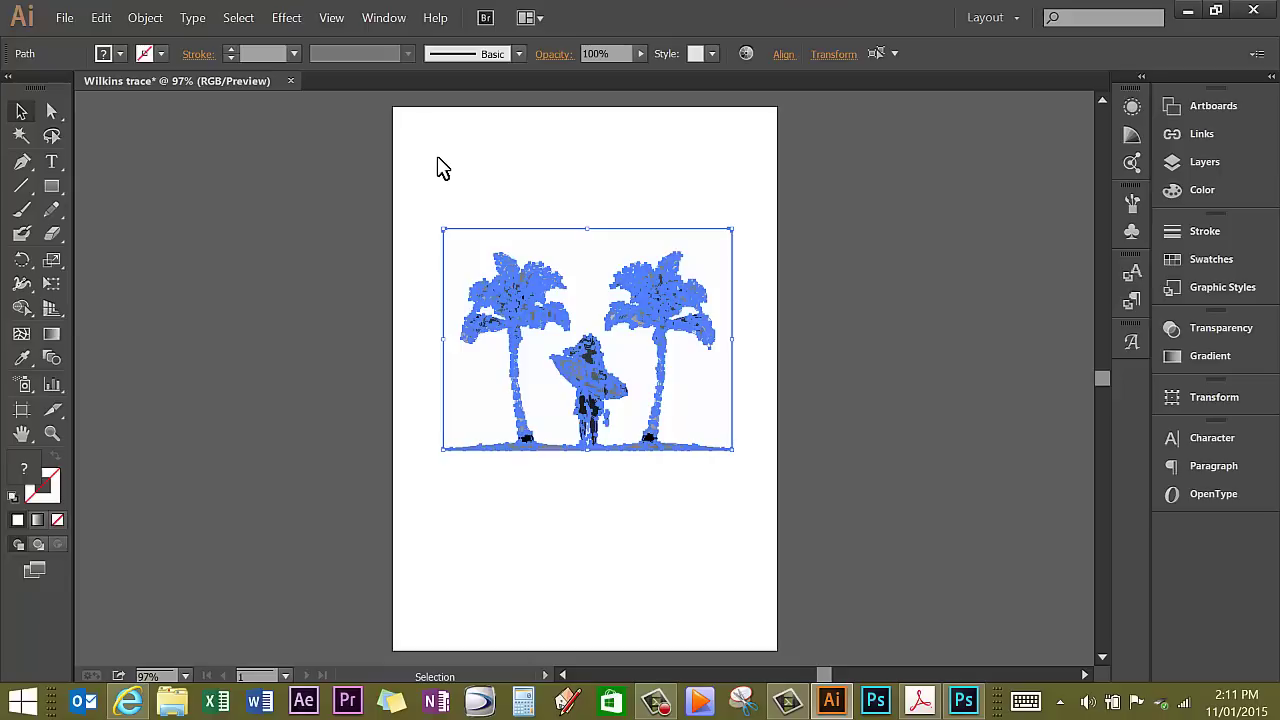
pyautogui.click(438, 158)
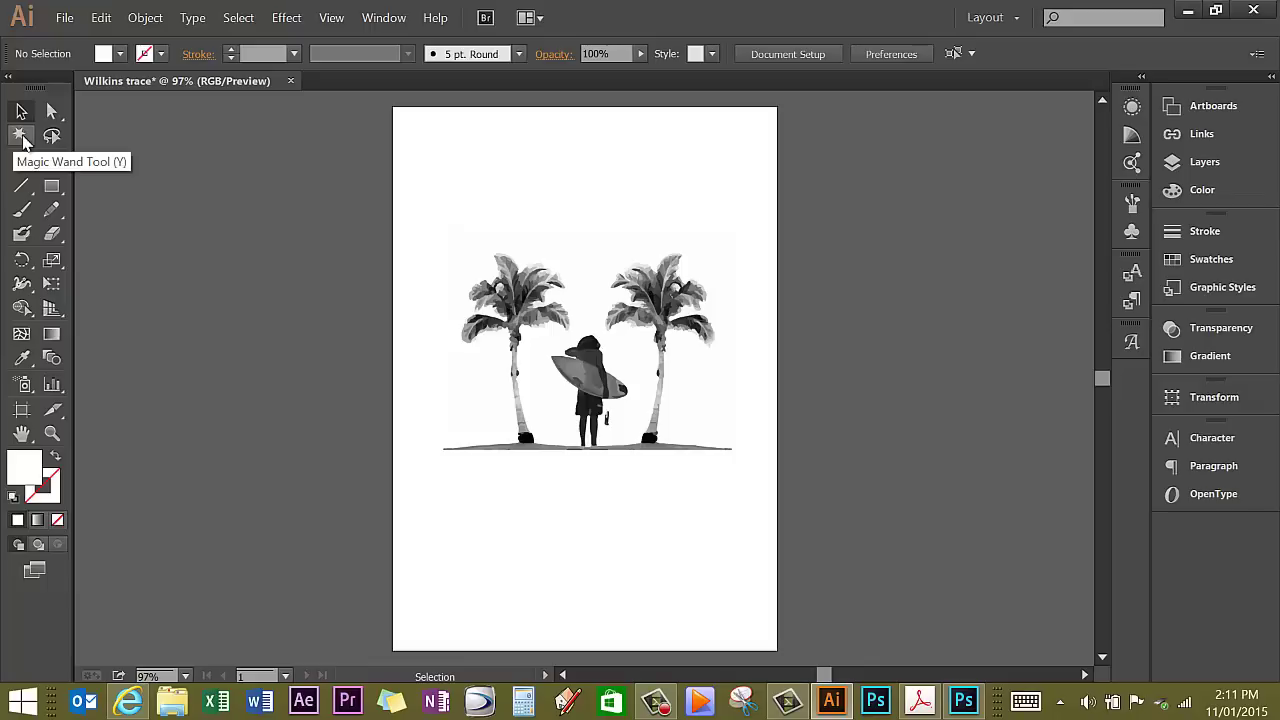
# Step: Set Magic Wand fill and stroke tolerance to 0, then delete the white background shapes
pyautogui.doubleClick(22, 137)
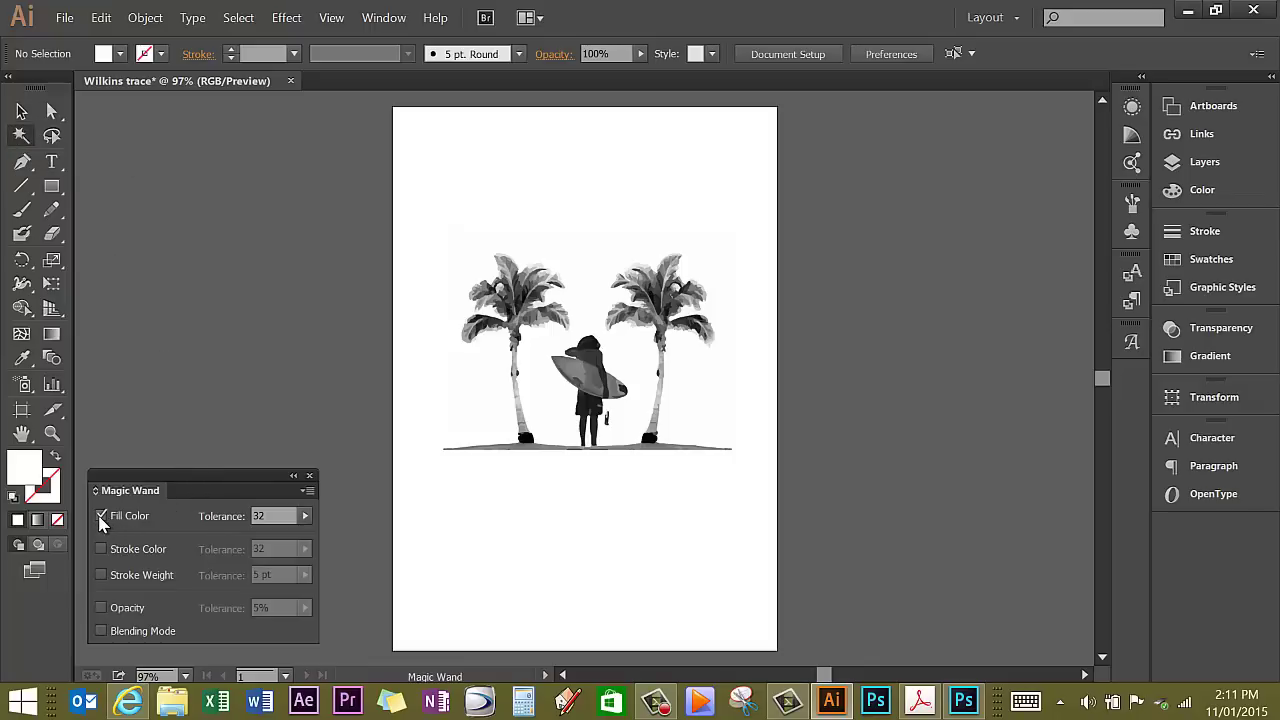
pyautogui.click(101, 550)
pyautogui.doubleClick(269, 515)
pyautogui.write('0')
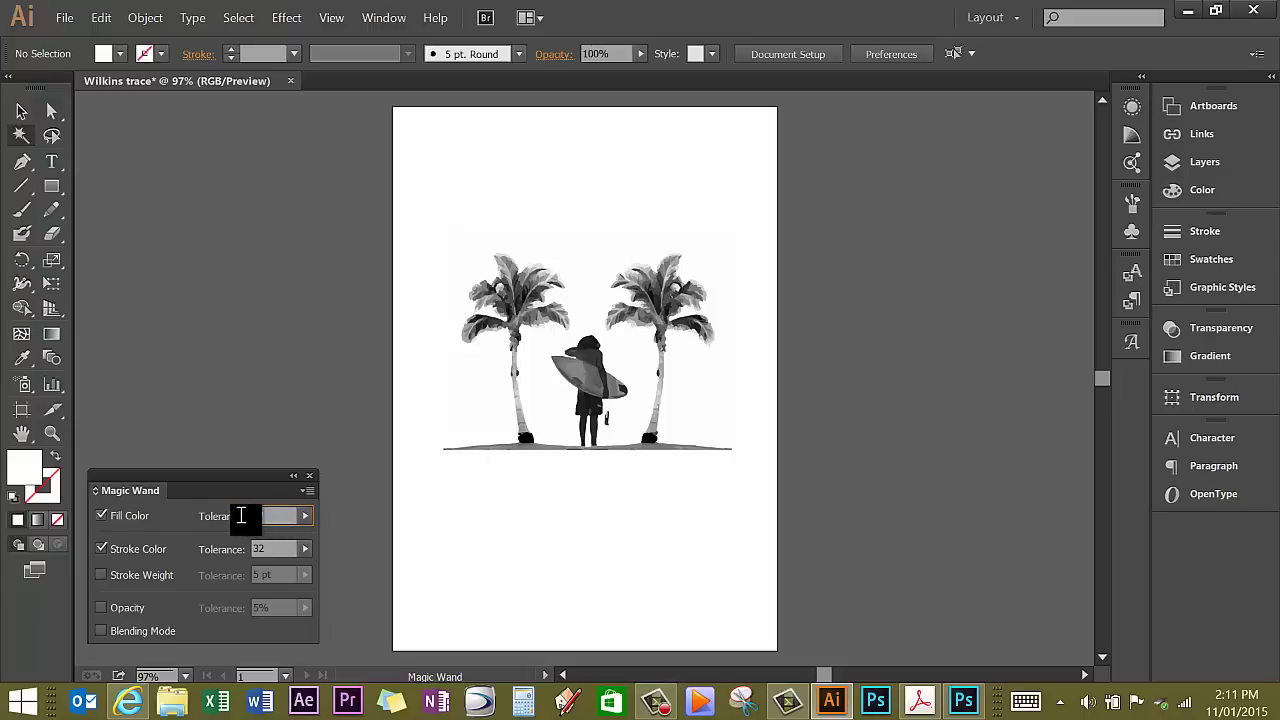
pyautogui.doubleClick(266, 548)
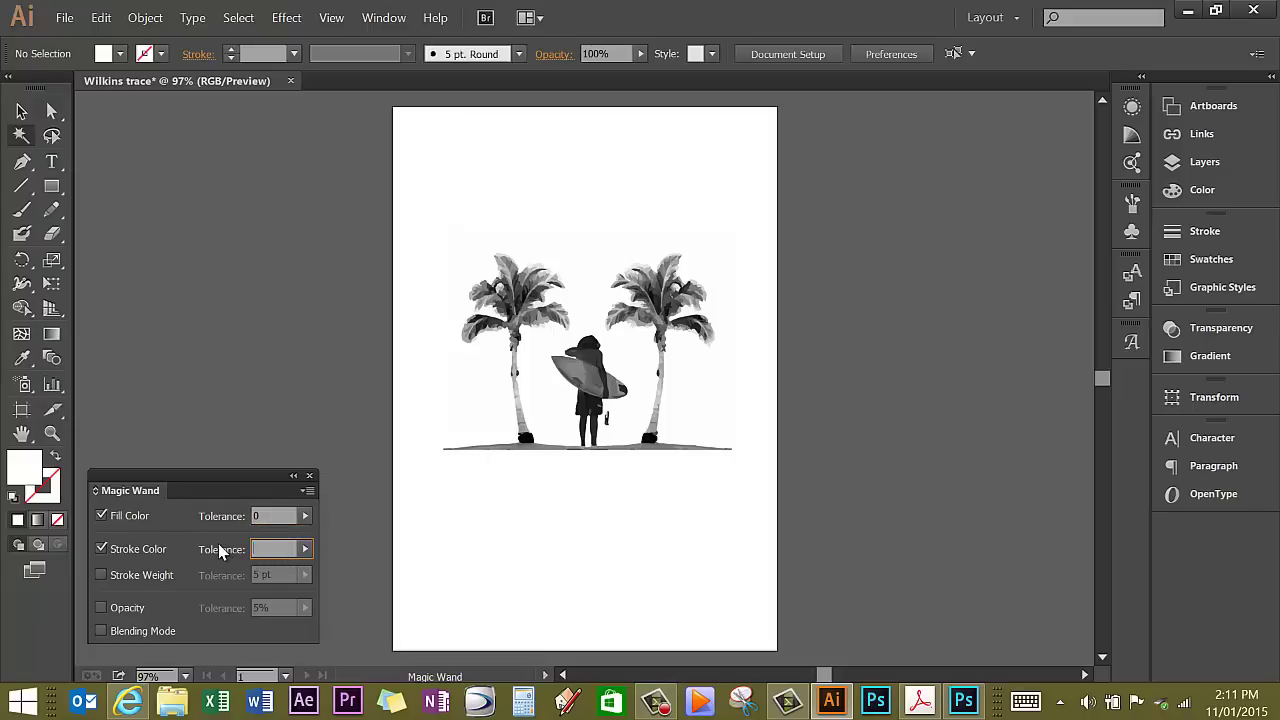
pyautogui.write('0')
pyautogui.press('Return')
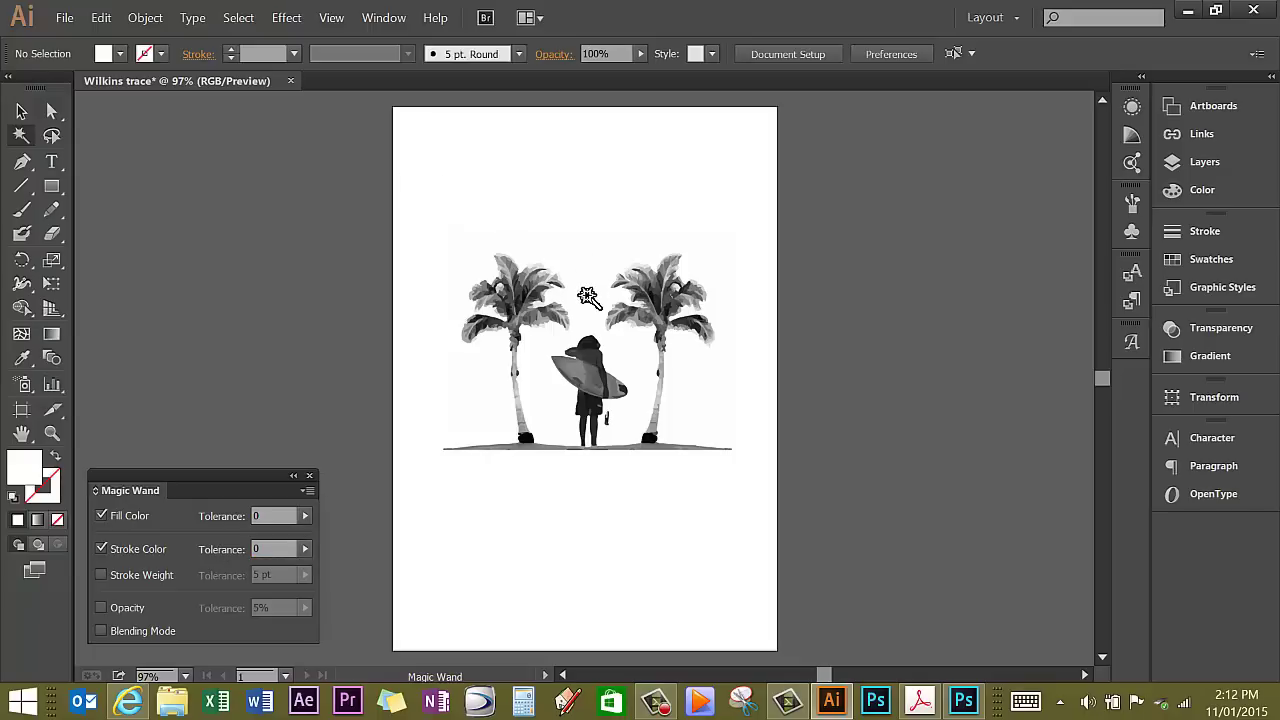
pyautogui.click(587, 297)
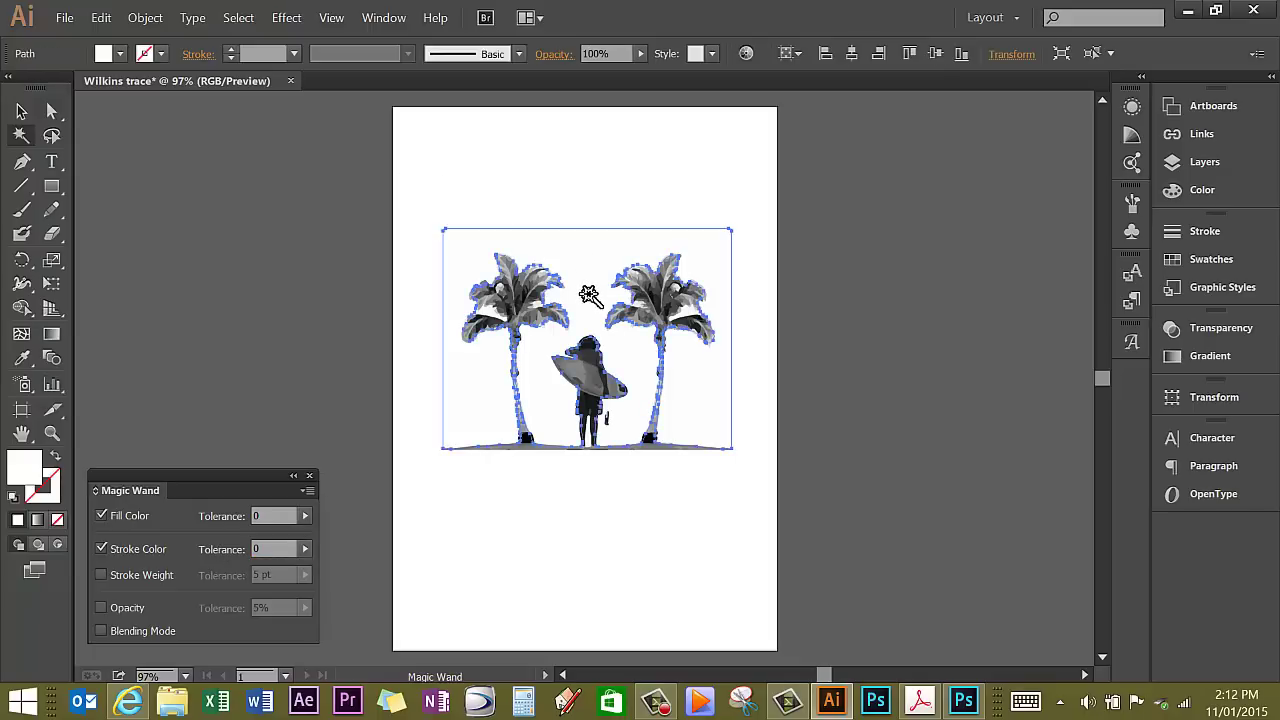
pyautogui.press('Delete')
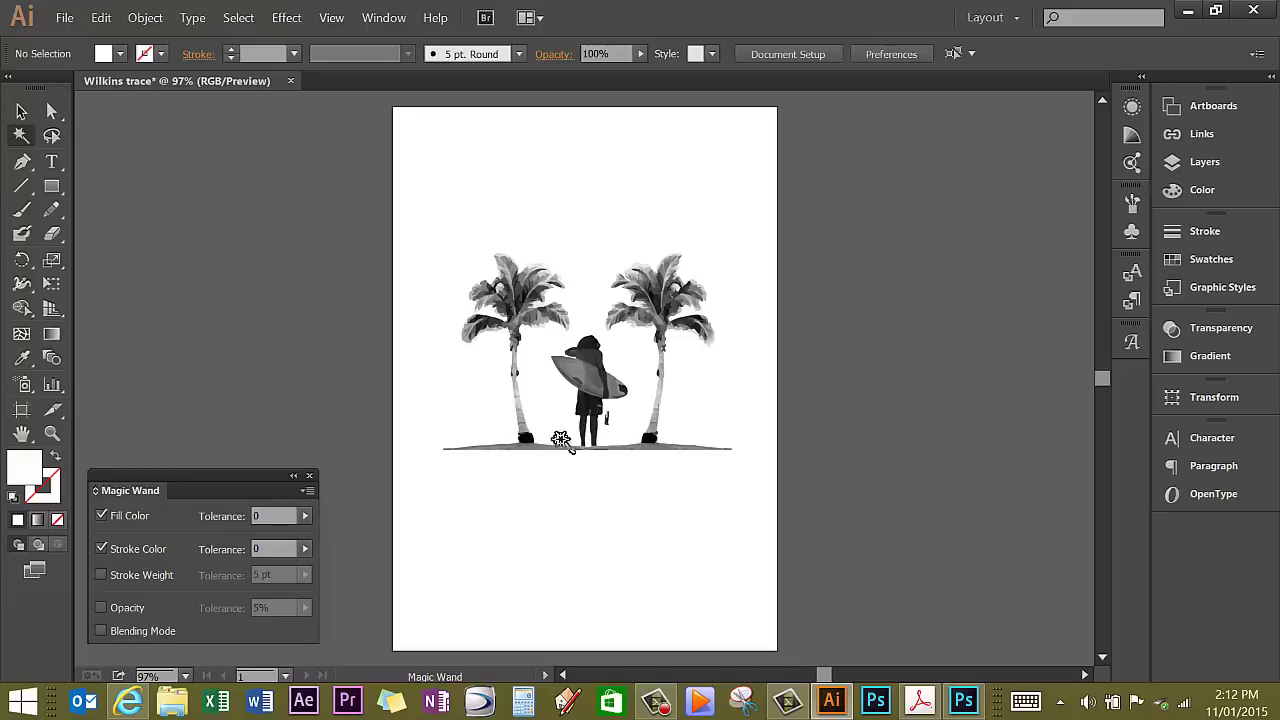
# Step: Zoom in to delete the white gap between the surfer's legs, then fit all in window
pyautogui.click(48, 437)
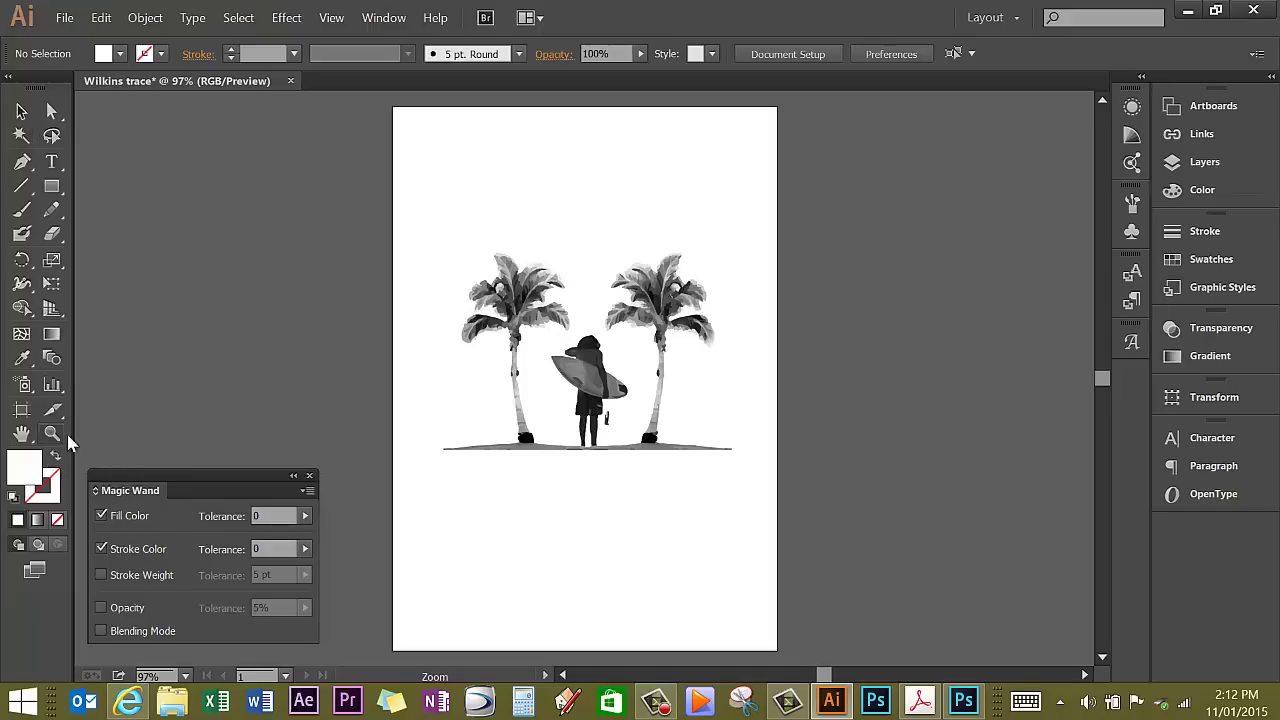
pyautogui.moveTo(553, 396); pyautogui.dragTo(632, 477)
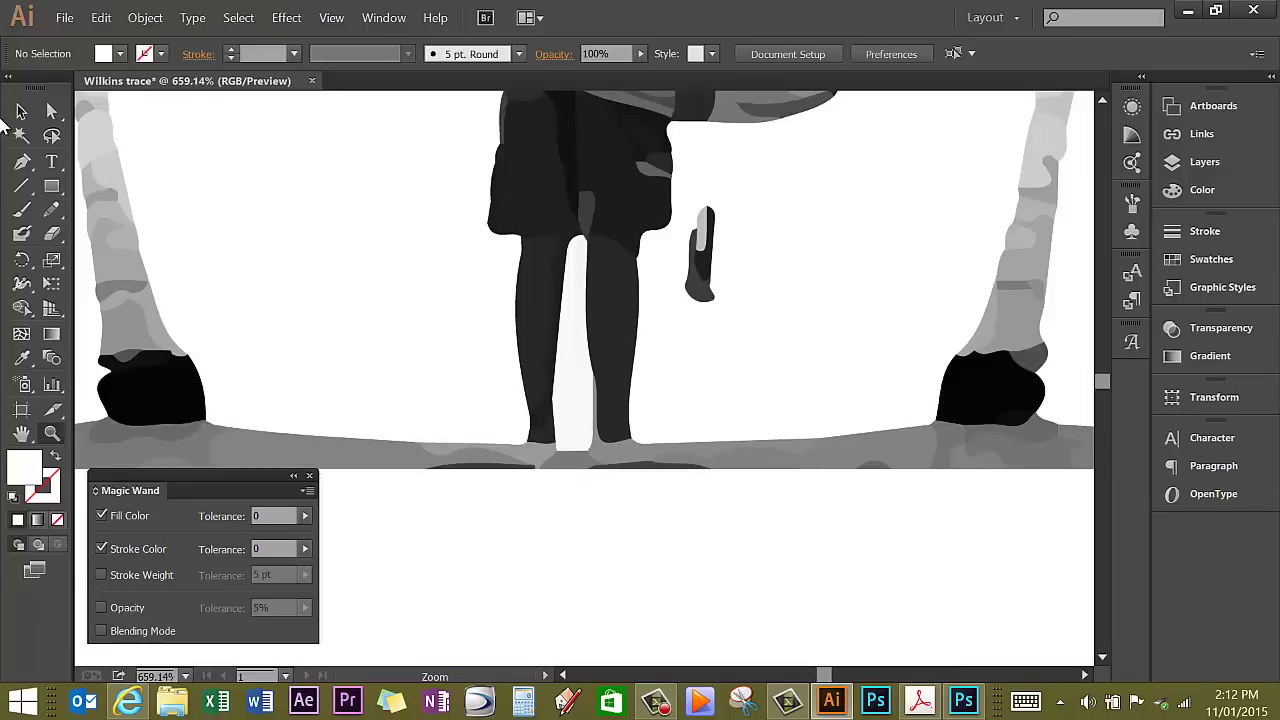
pyautogui.click(21, 135)
pyautogui.click(575, 378)
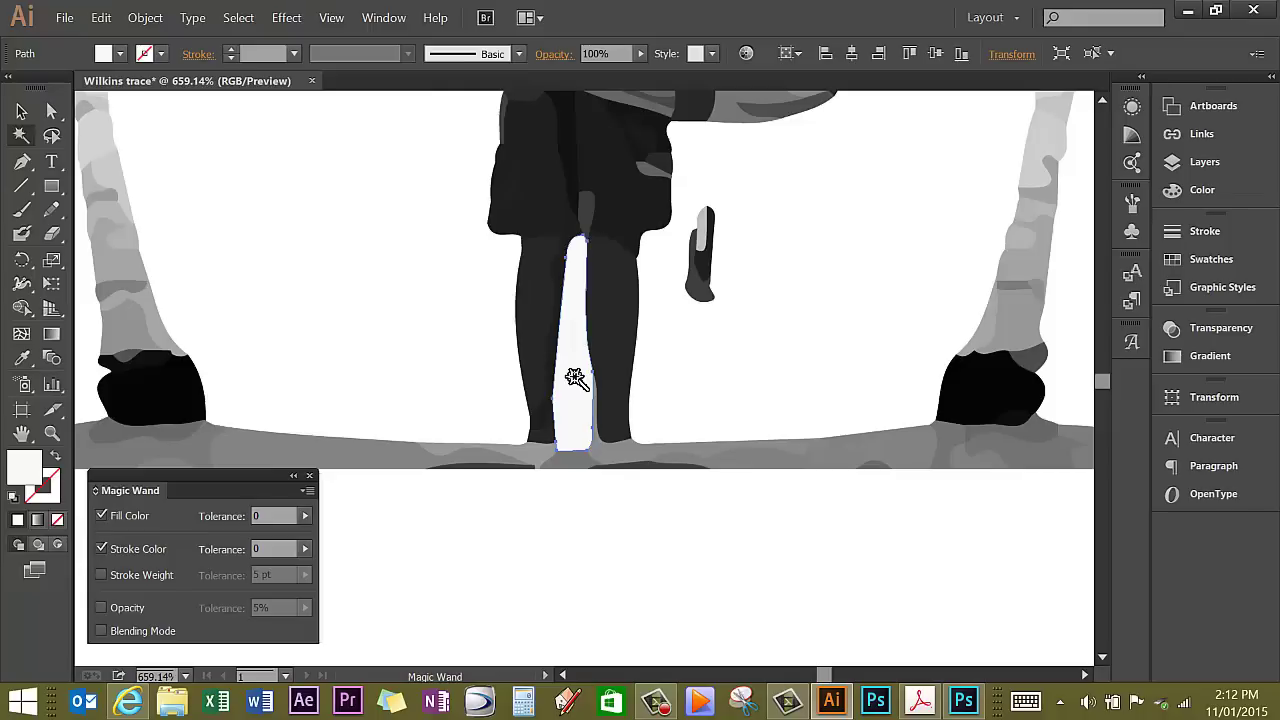
pyautogui.press('Delete')
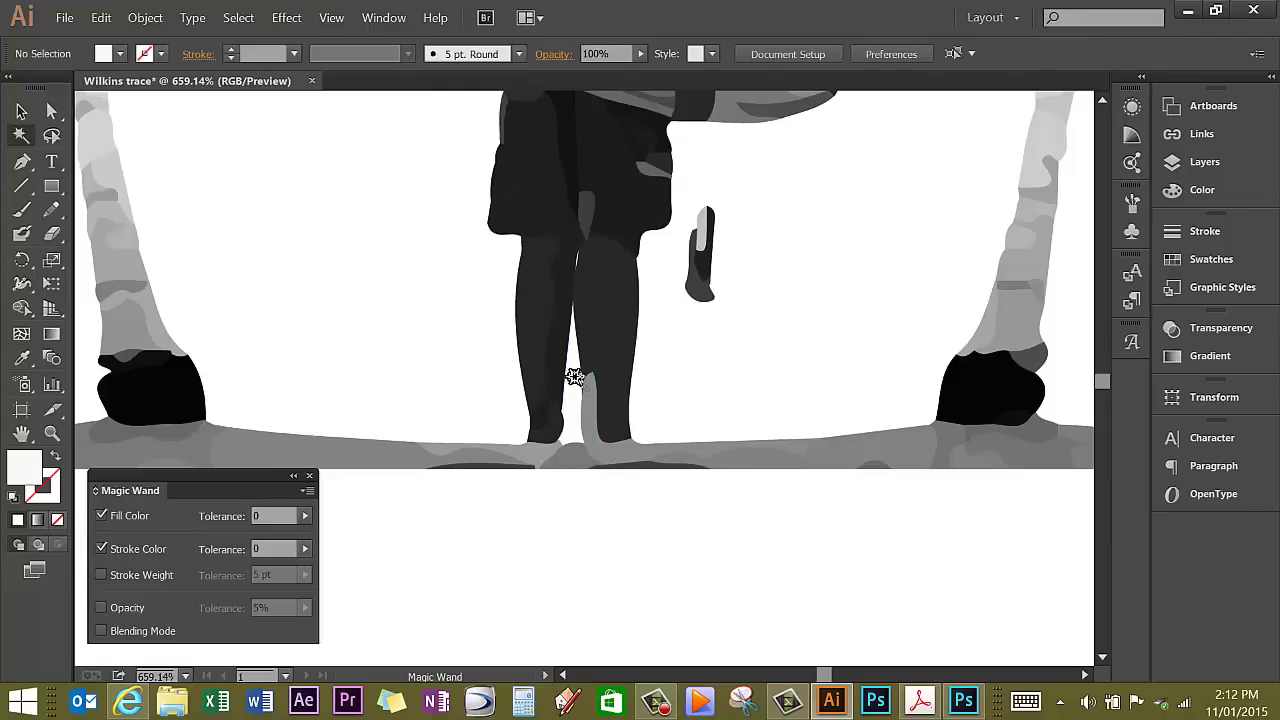
pyautogui.click(331, 17)
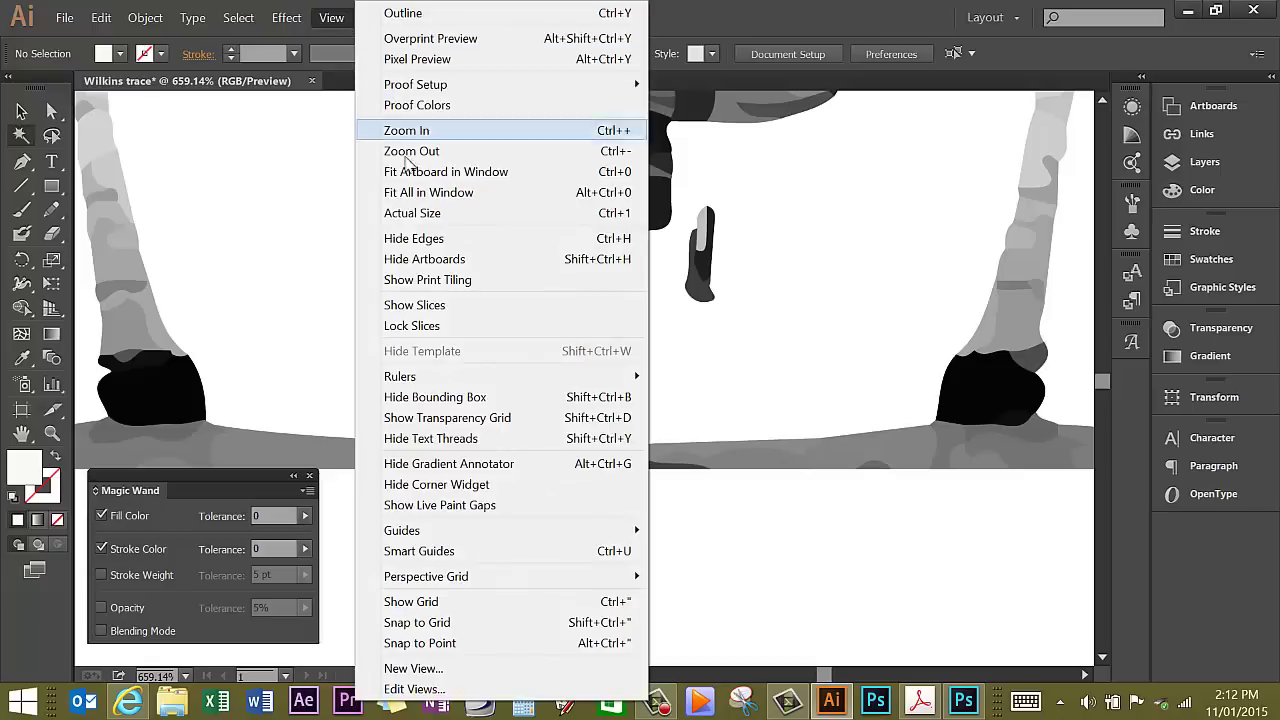
pyautogui.click(410, 194)
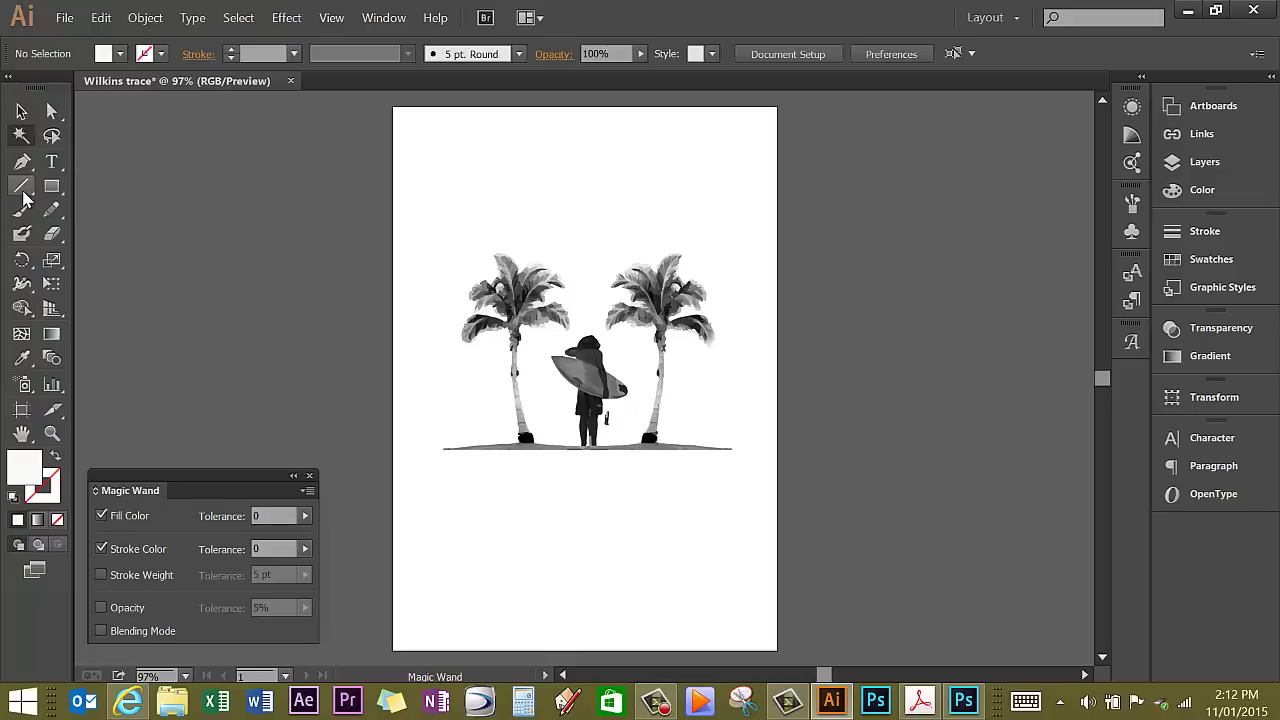
# Step: Slice the ground line near its left end with the Knife tool and zoom in there
pyautogui.click(57, 234)
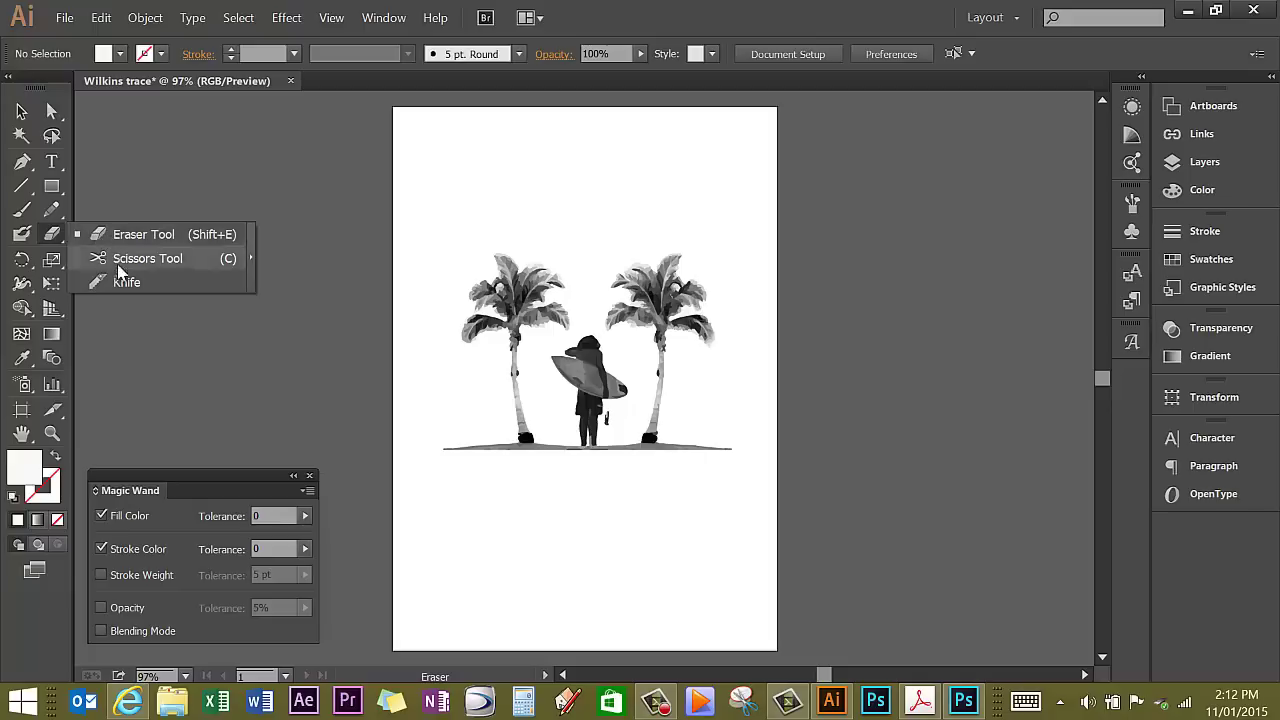
pyautogui.click(128, 284)
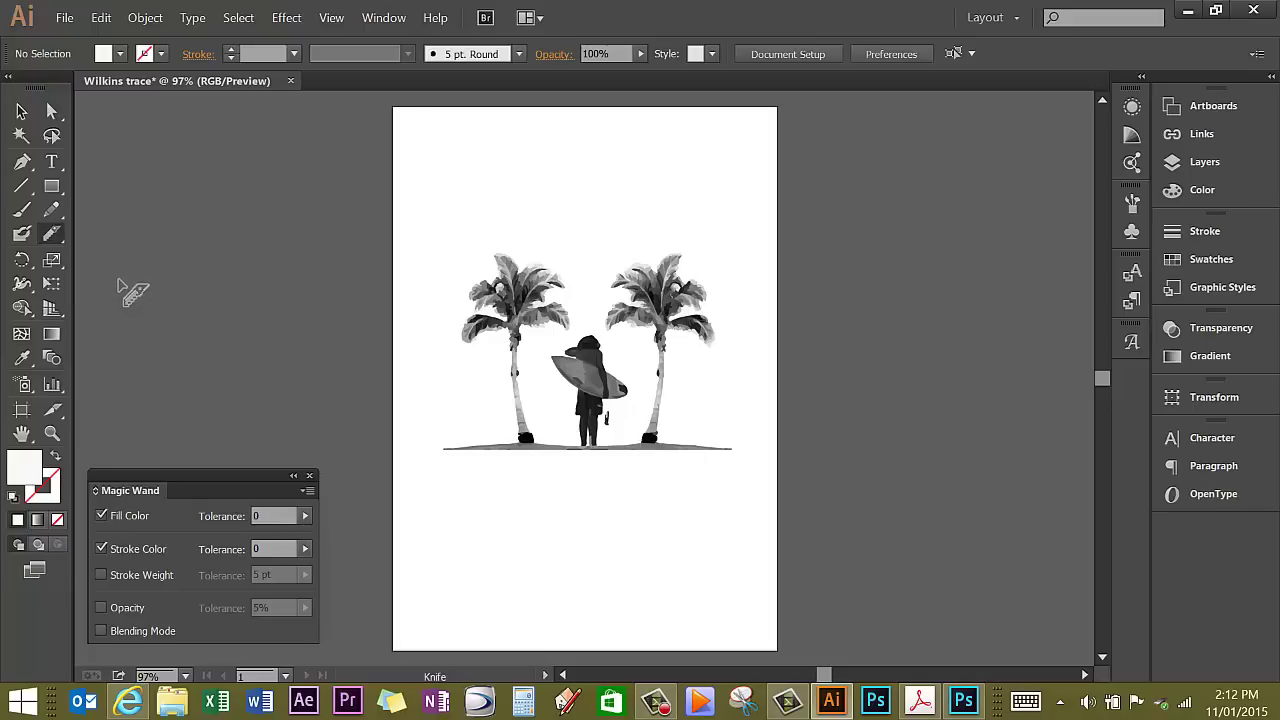
pyautogui.moveTo(465, 393)
pyautogui.mouseDown()
pyautogui.moveTo(479, 483)
pyautogui.moveTo(491, 487)
pyautogui.mouseUp()
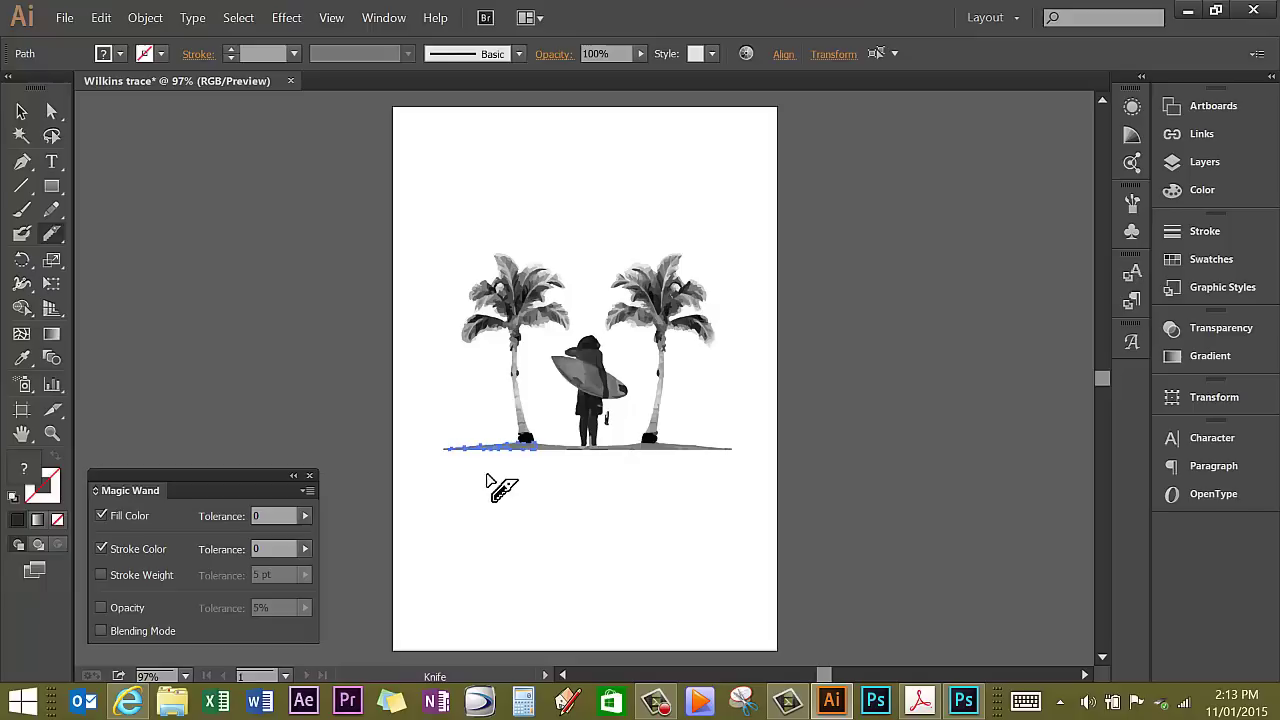
pyautogui.click(52, 433)
pyautogui.click(468, 444)
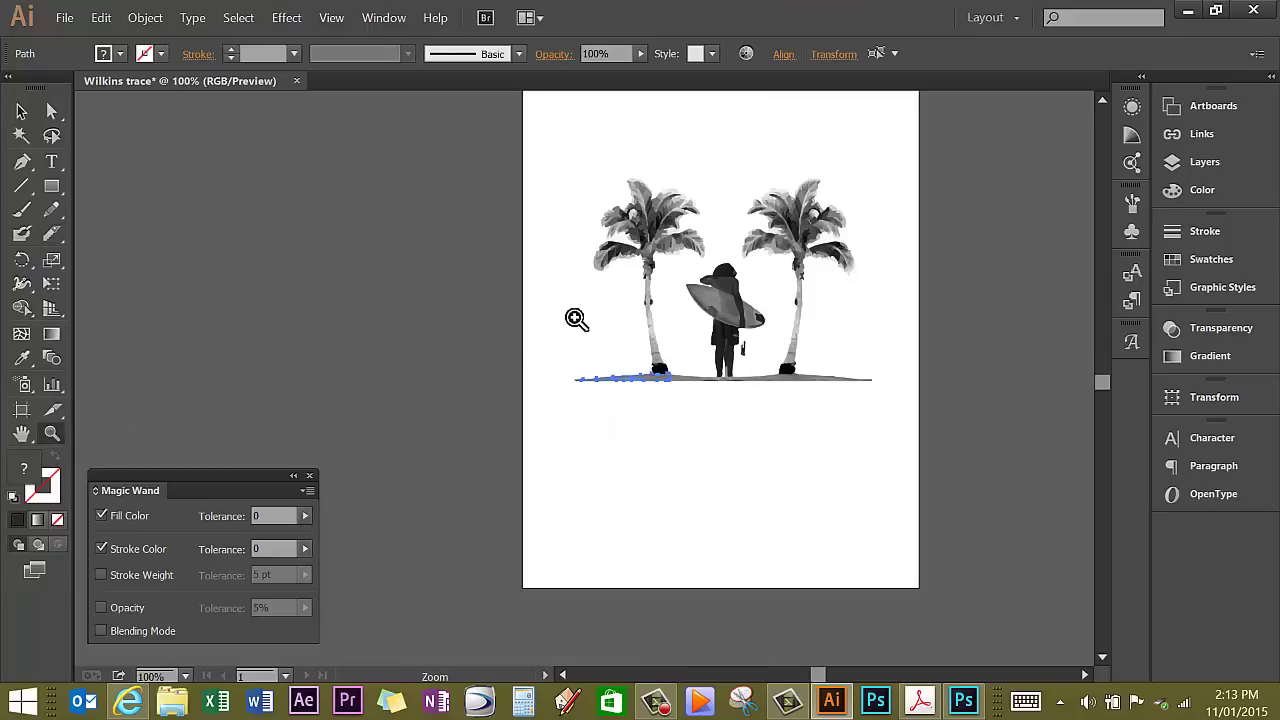
pyautogui.moveTo(566, 317); pyautogui.dragTo(704, 460)
# Step: Remove the small cut-off left tip of the ground and fit the artboard in view
pyautogui.click(20, 112)
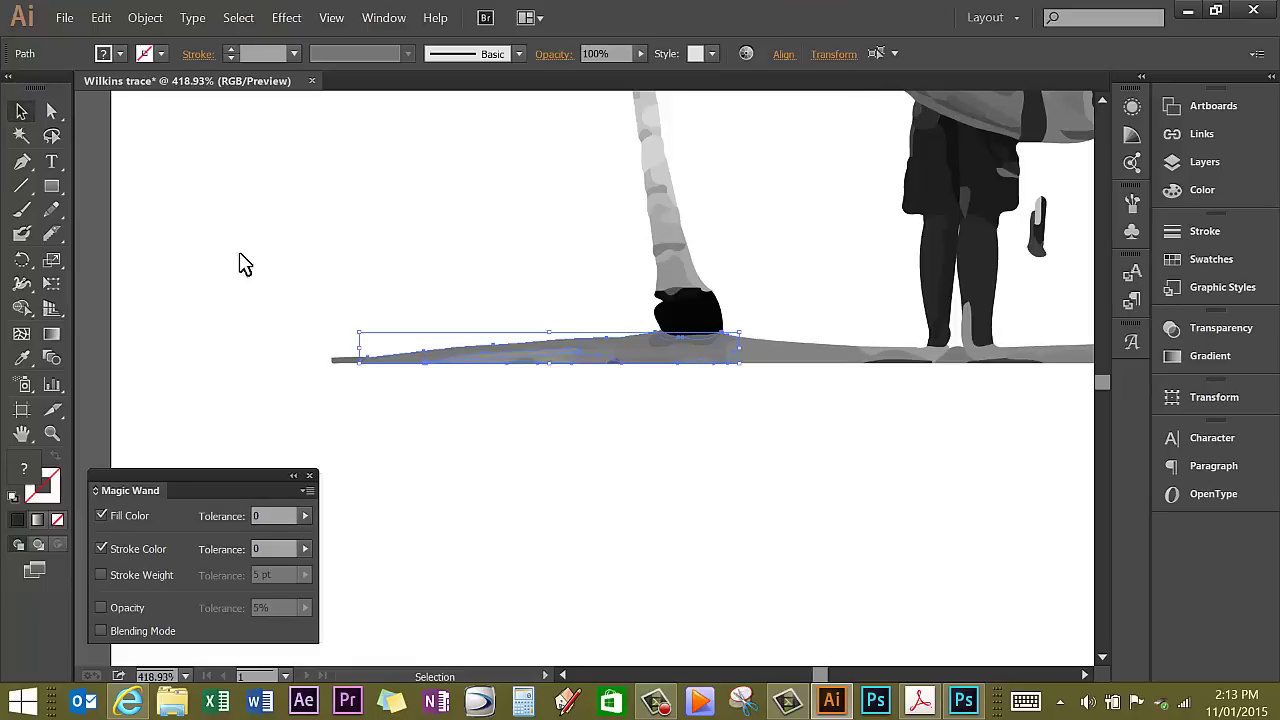
pyautogui.click(344, 365)
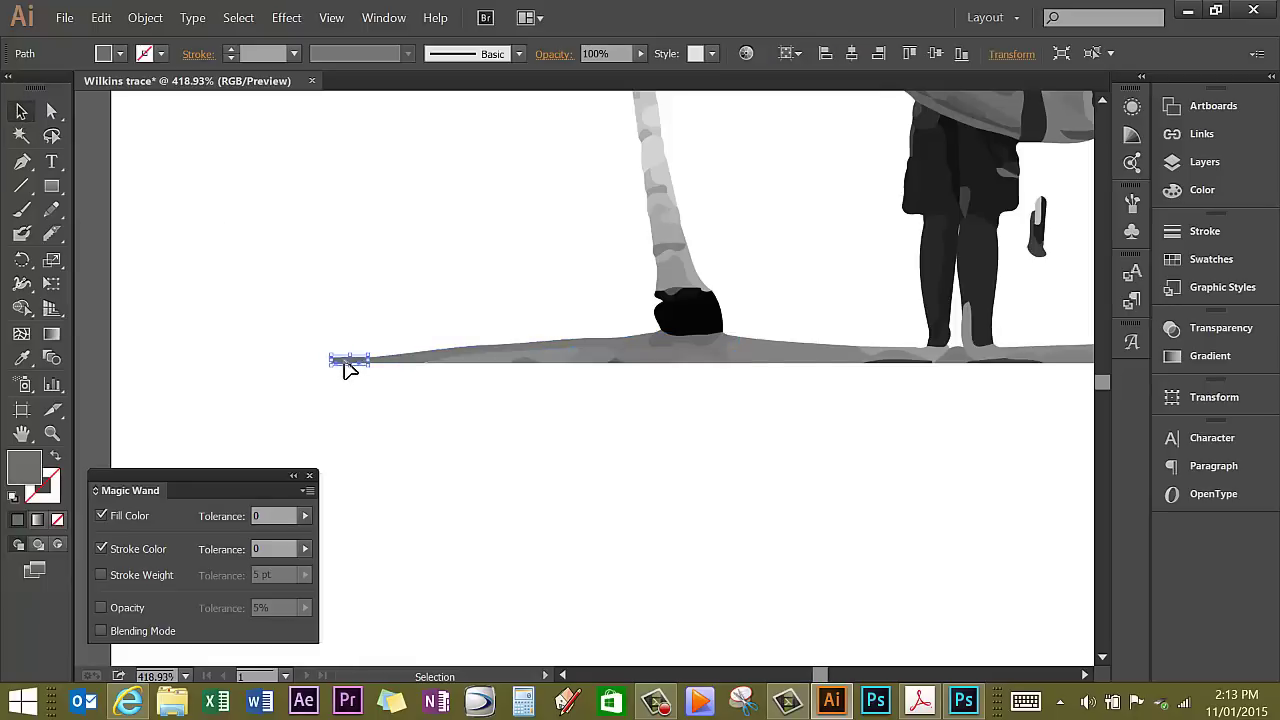
pyautogui.click(376, 366)
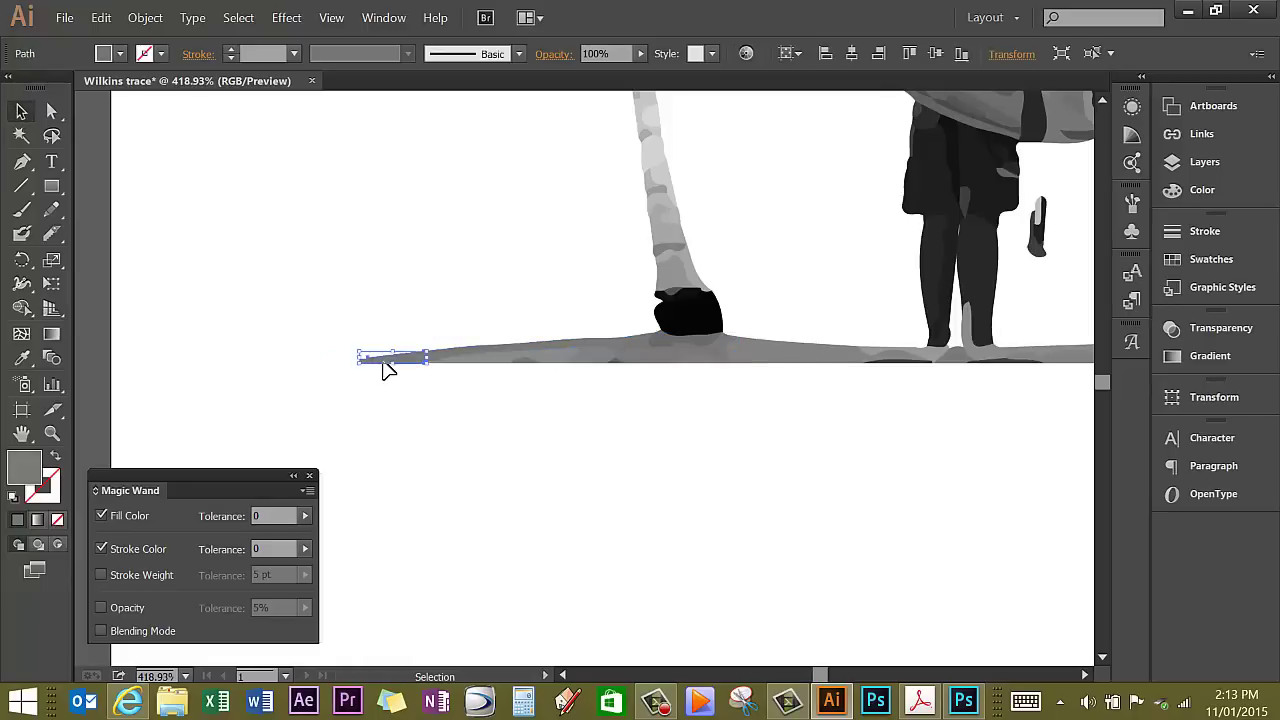
pyautogui.click(399, 372)
pyautogui.click(424, 364)
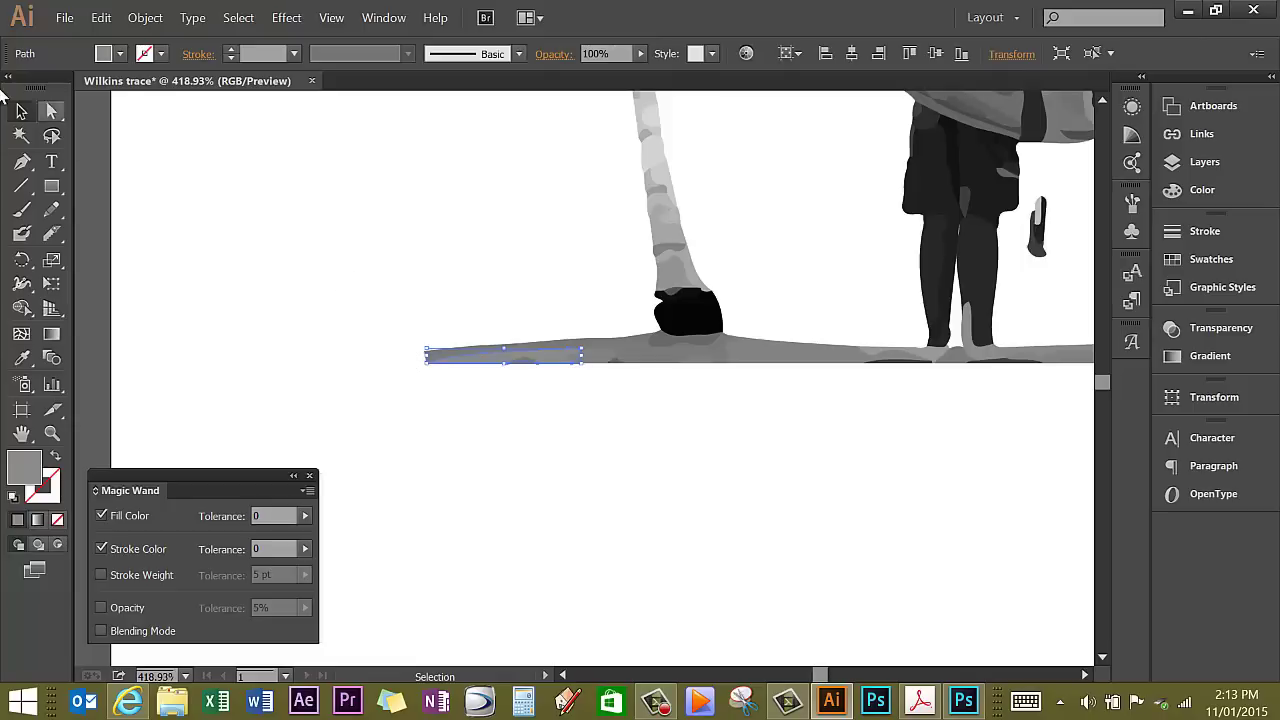
pyautogui.click(248, 175)
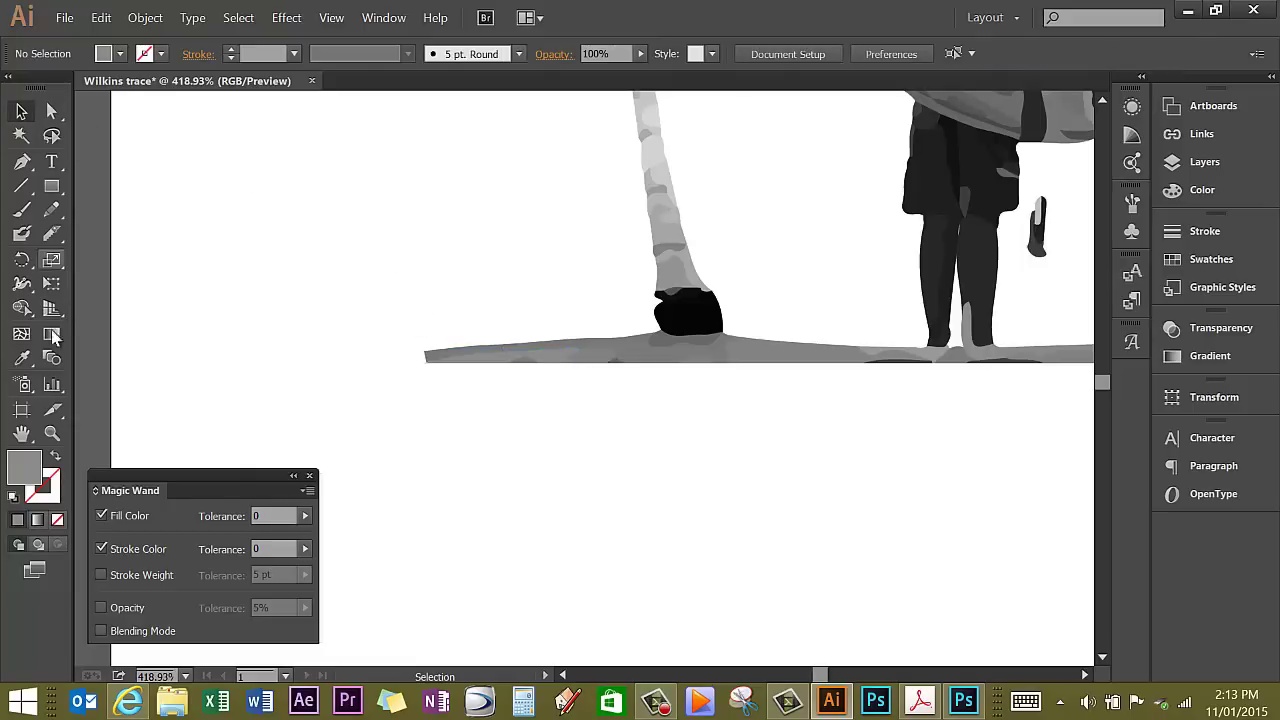
pyautogui.click(340, 20)
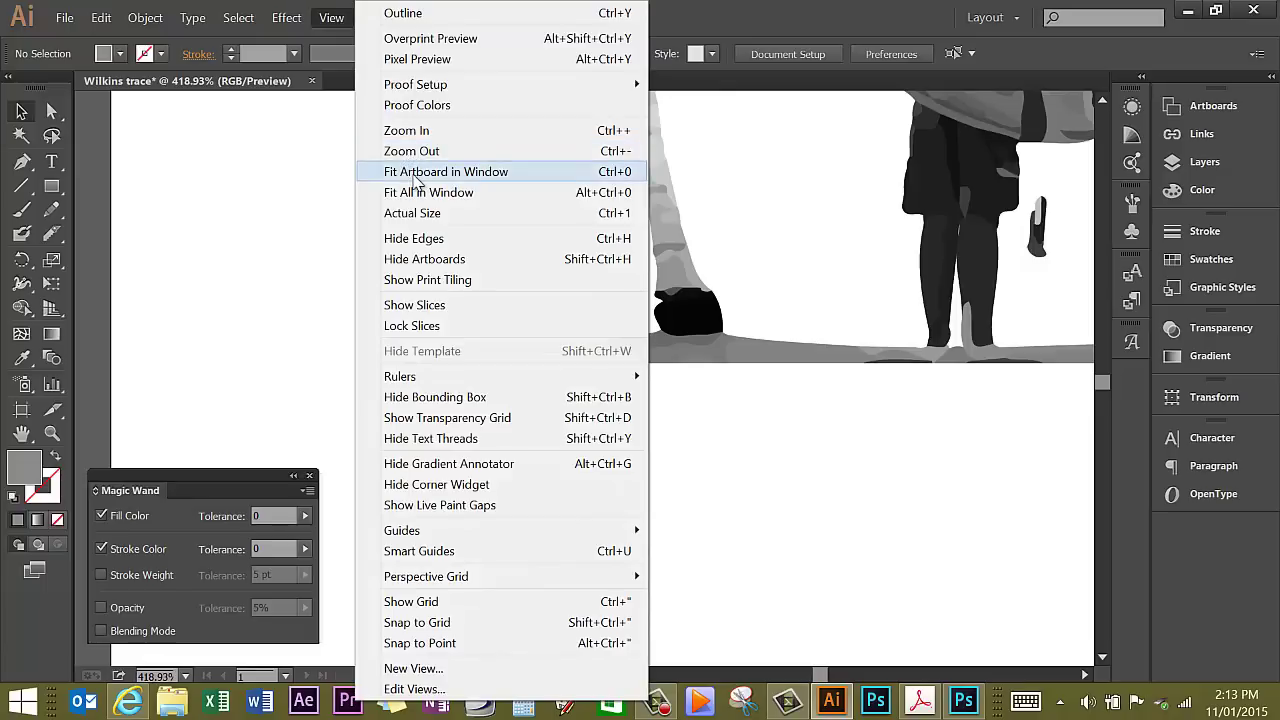
pyautogui.click(417, 192)
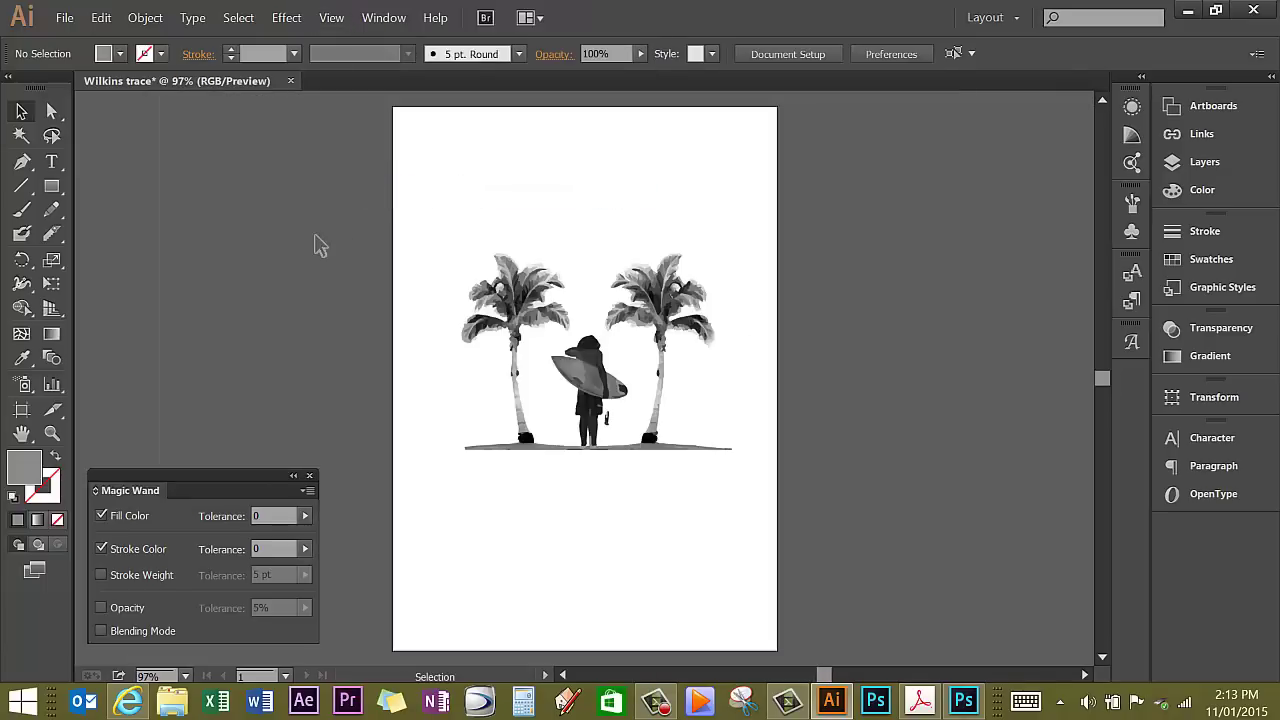
# Step: Knife-cut the ground line near its right end and zoom in on that end
pyautogui.click(50, 237)
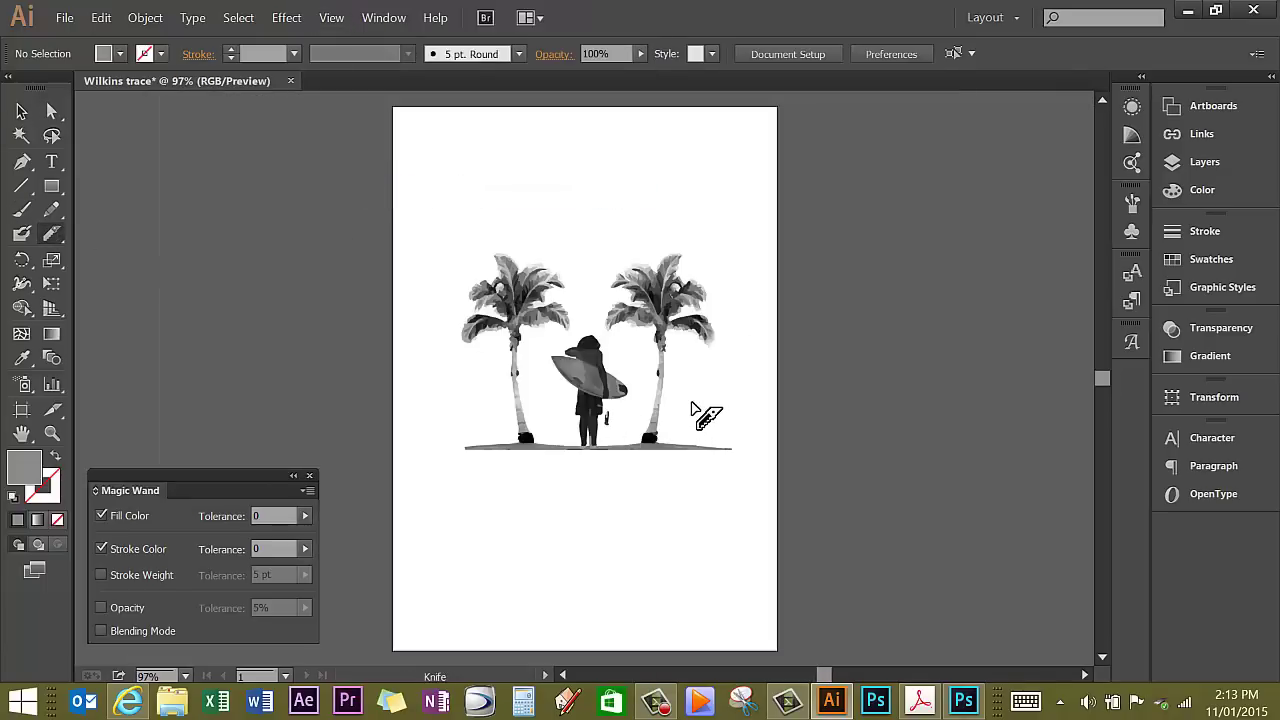
pyautogui.moveTo(691, 405); pyautogui.dragTo(677, 490)
pyautogui.click(52, 433)
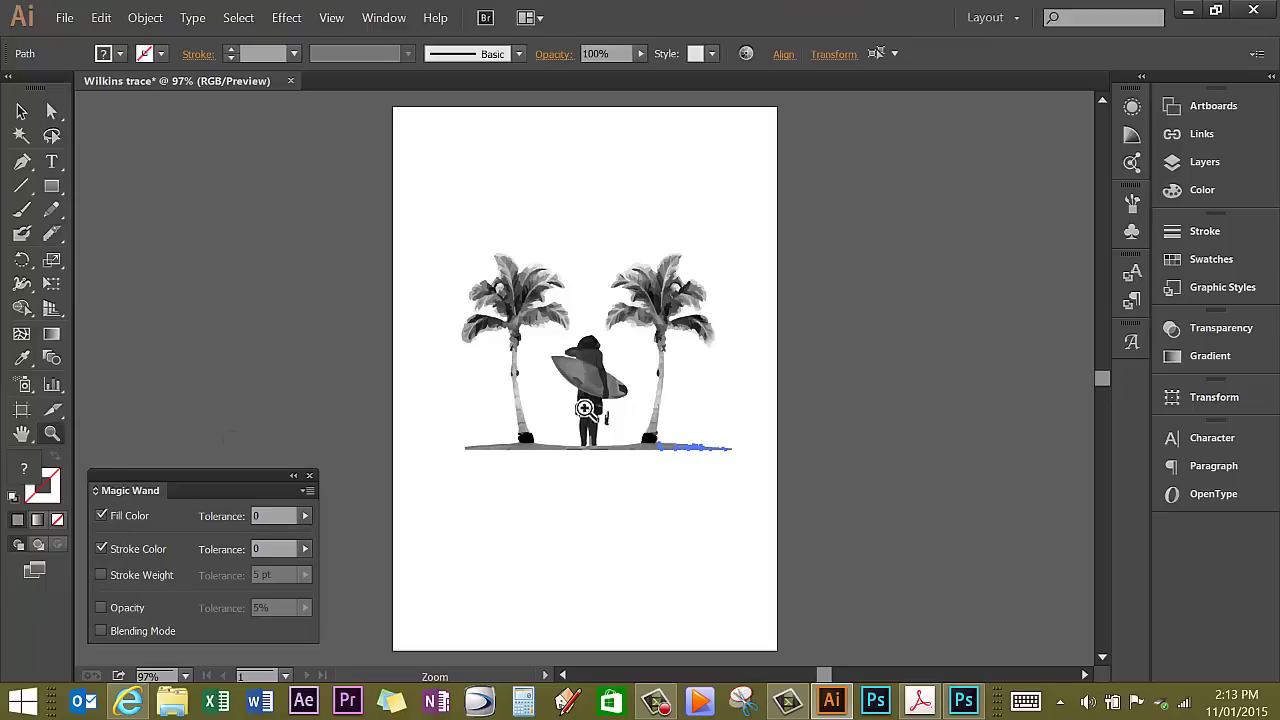
pyautogui.moveTo(640, 450); pyautogui.dragTo(757, 503)
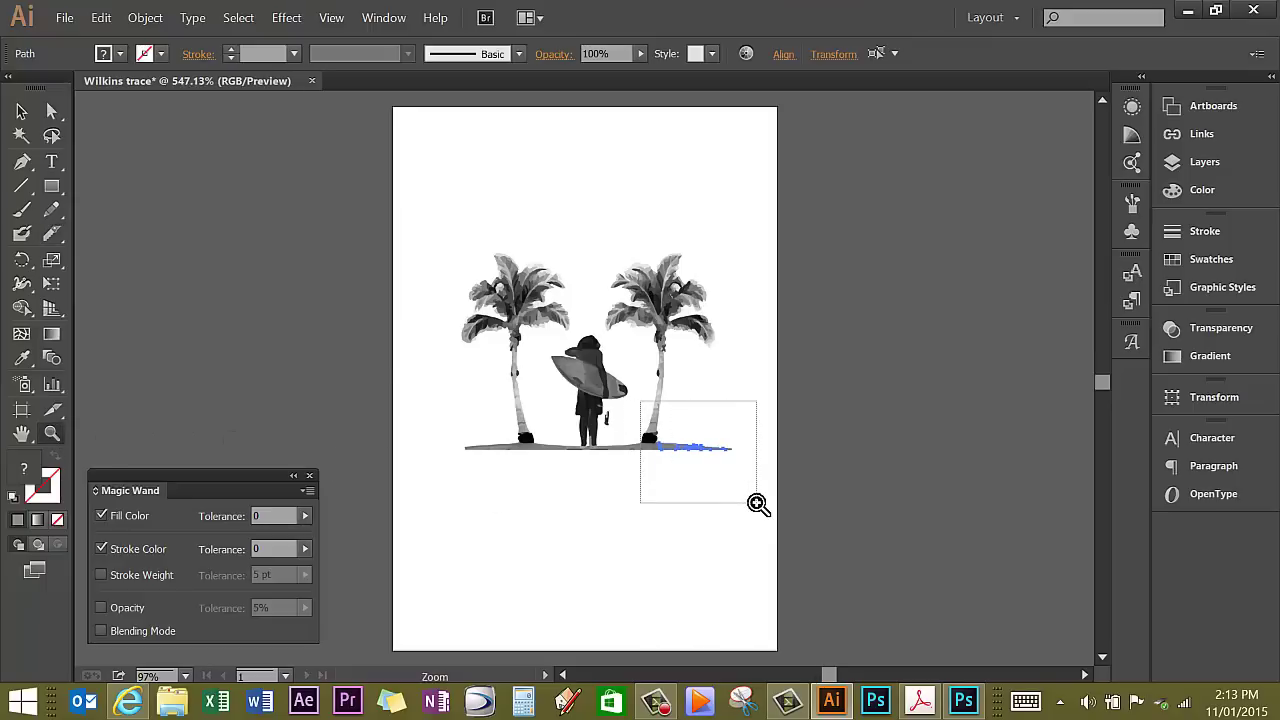
# Step: Delete the three cut-off right-end ground pieces, then fit the artboard in the window
pyautogui.press('v')
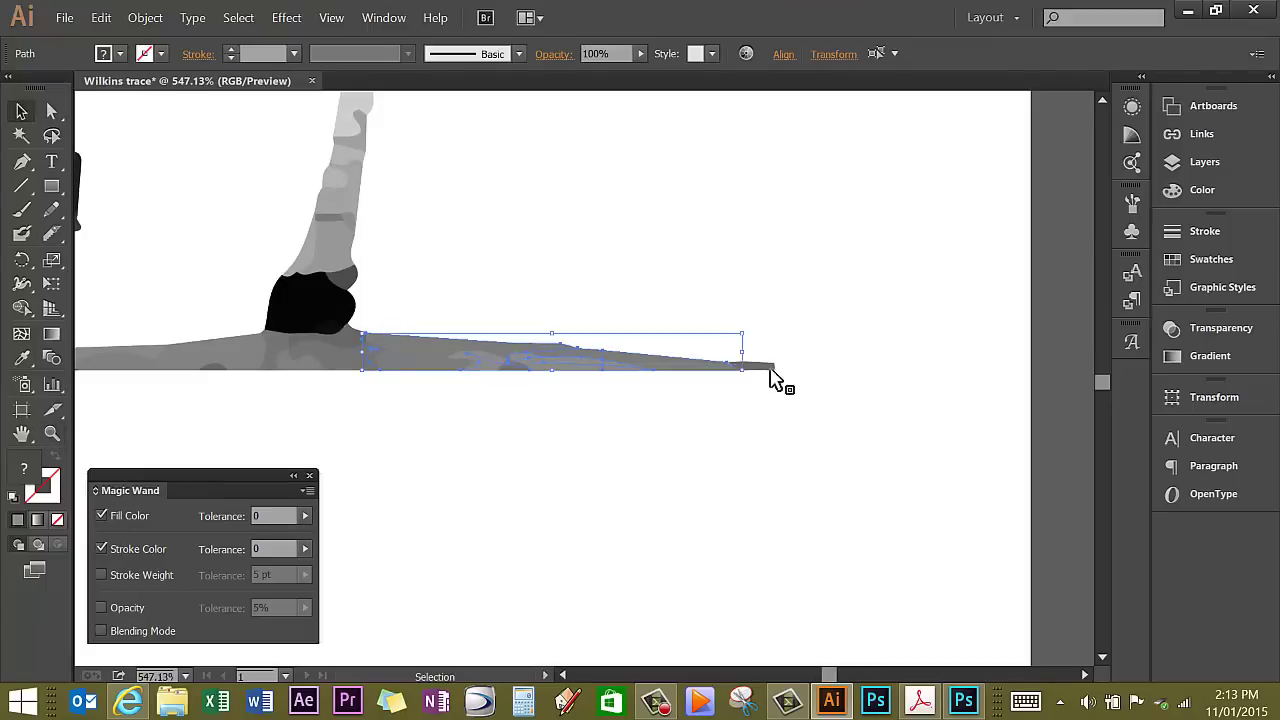
pyautogui.click(768, 370)
pyautogui.press('Delete')
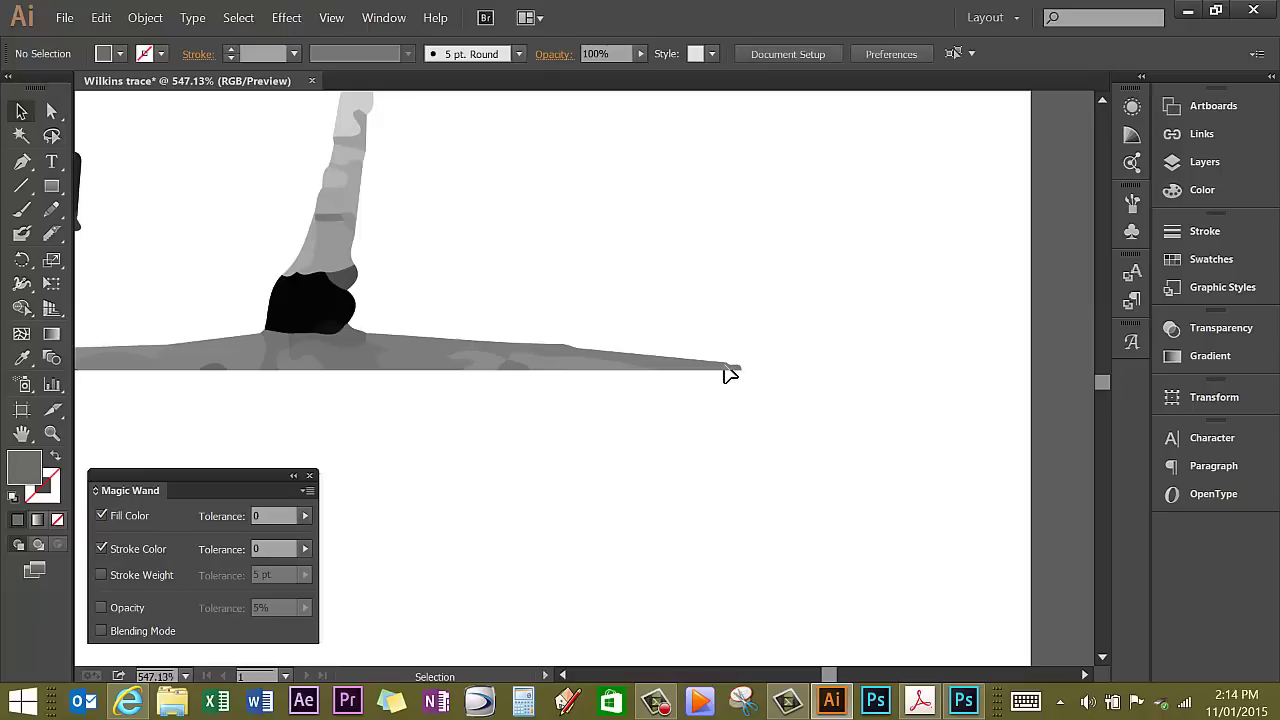
pyautogui.click(727, 370)
pyautogui.press('Delete')
pyautogui.click(629, 369)
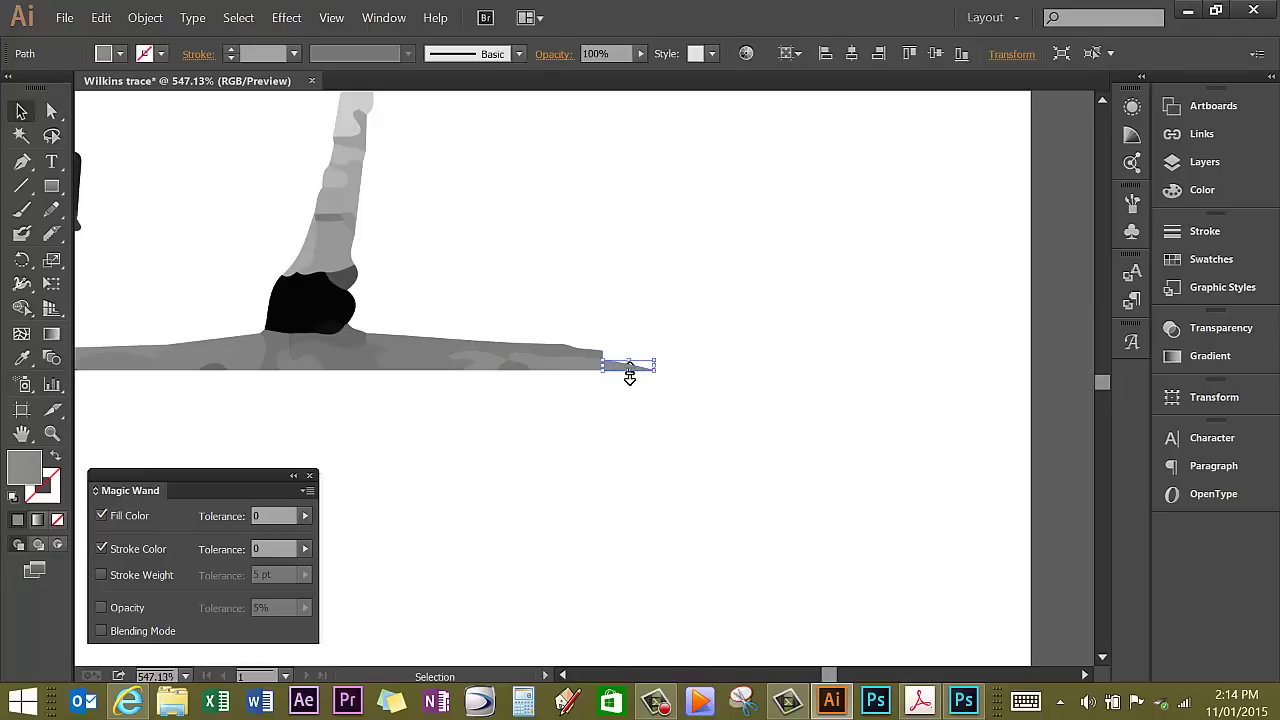
pyautogui.press('Delete')
pyautogui.click(327, 18)
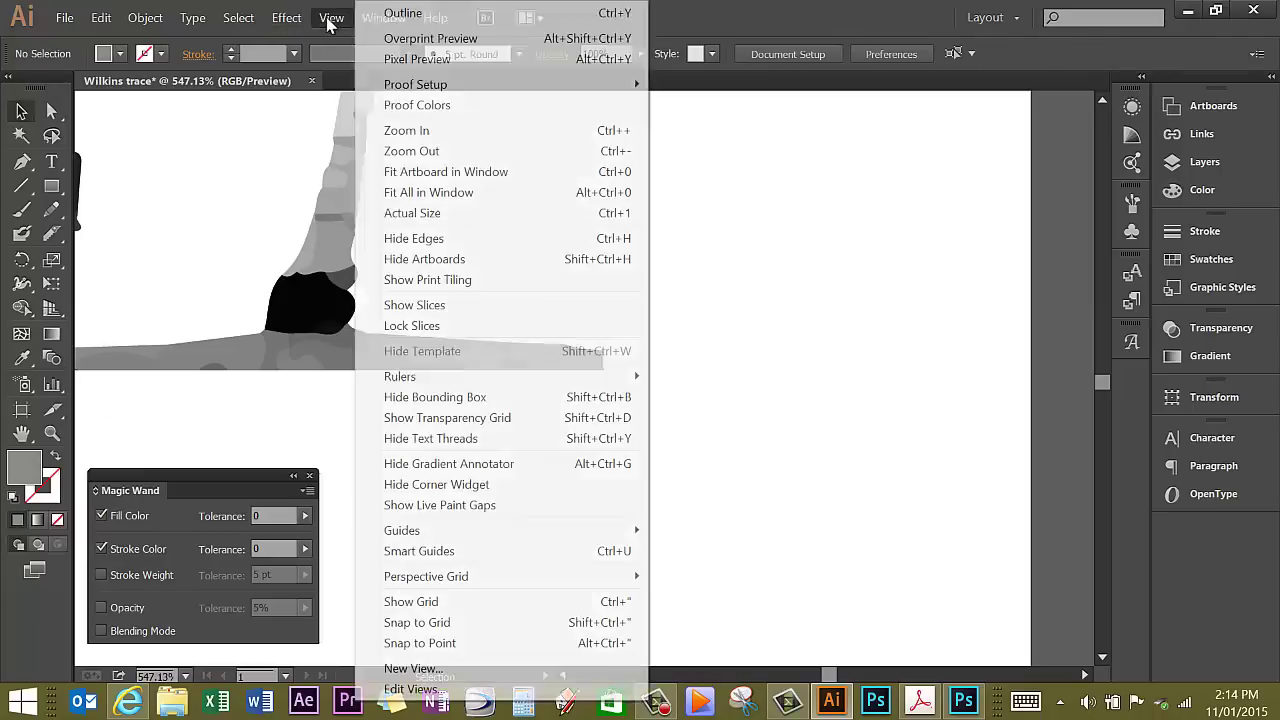
pyautogui.click(430, 193)
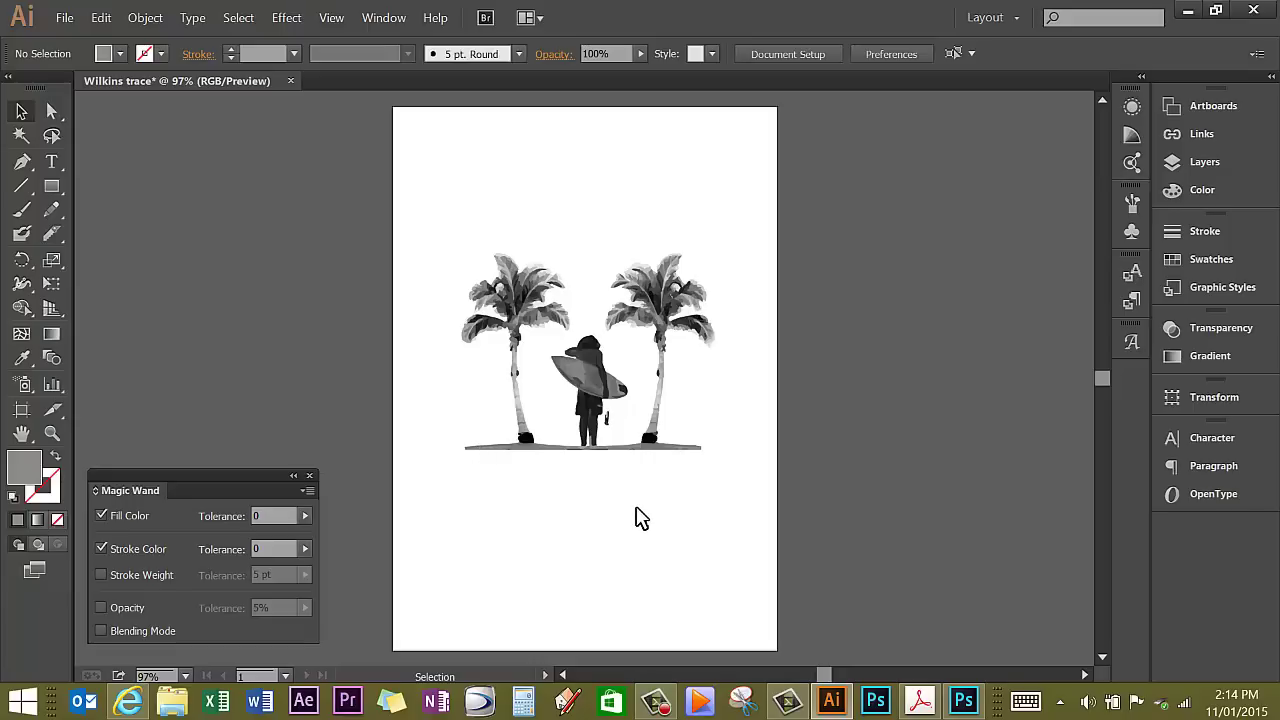
# Step: Select all the traced artwork and group it with Ctrl+G
pyautogui.hotkey('ctrl', 'a')
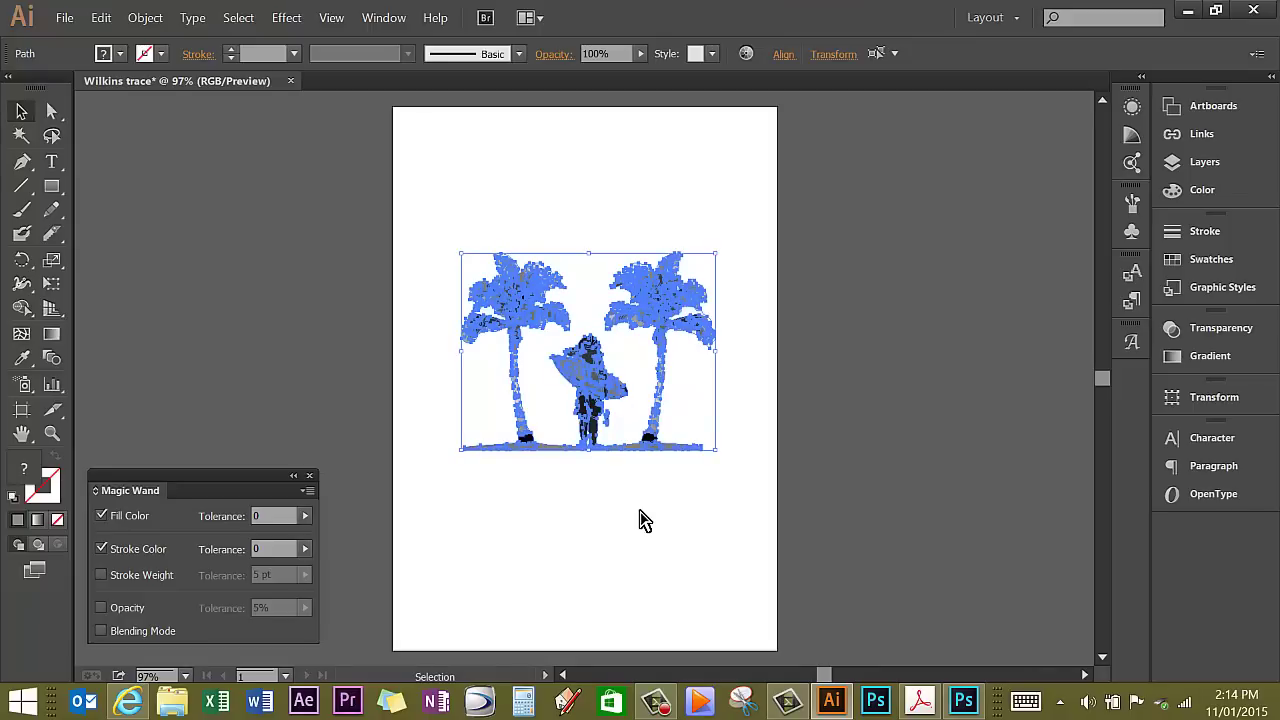
pyautogui.hotkey('ctrl', 'g')
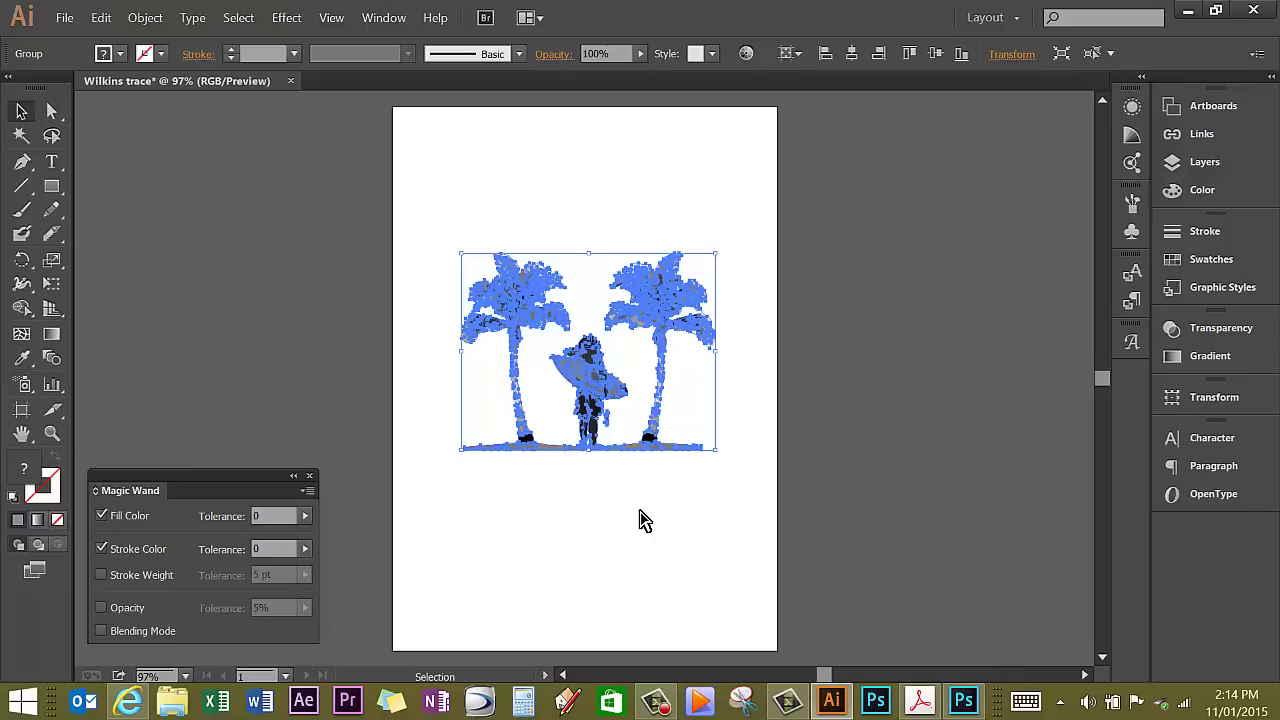
pyautogui.press('a')
pyautogui.press('v')
pyautogui.click(706, 571)
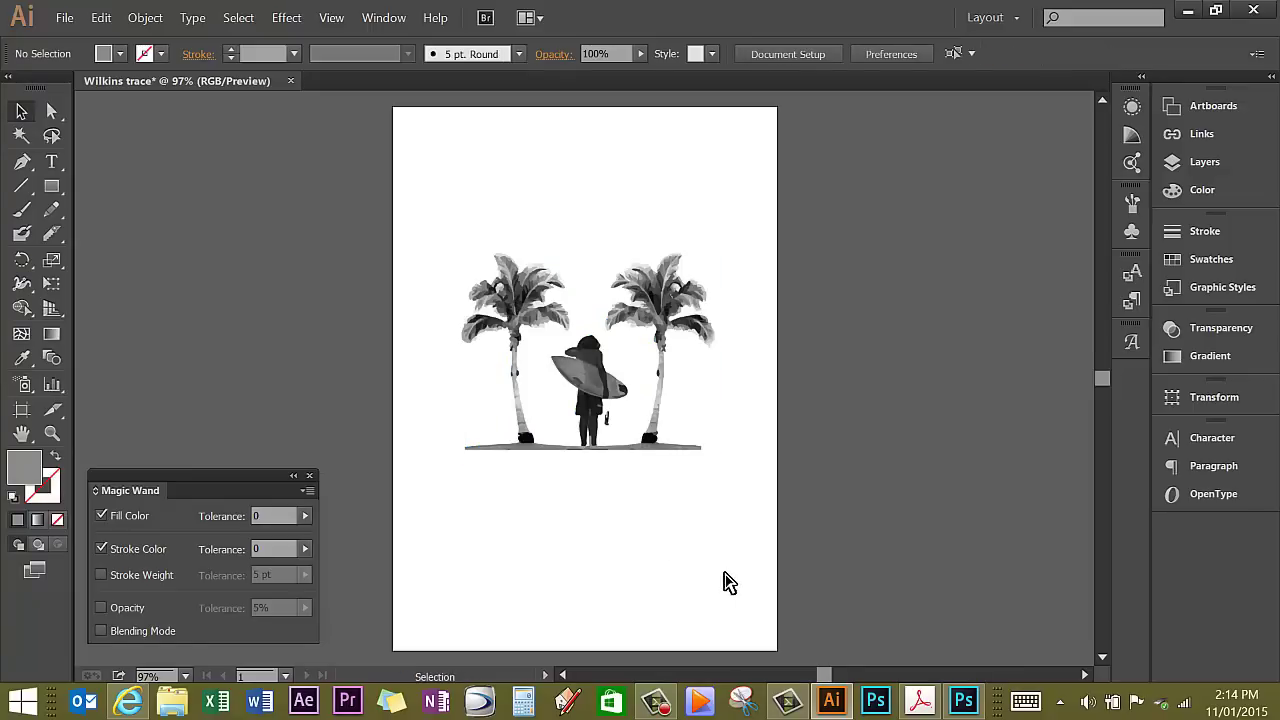
# Step: Duplicate the group onto the pasteboard right of the artboard and reselect the original
pyautogui.press('a')
pyautogui.hotkey('ctrl', 'a')
pyautogui.press('v')
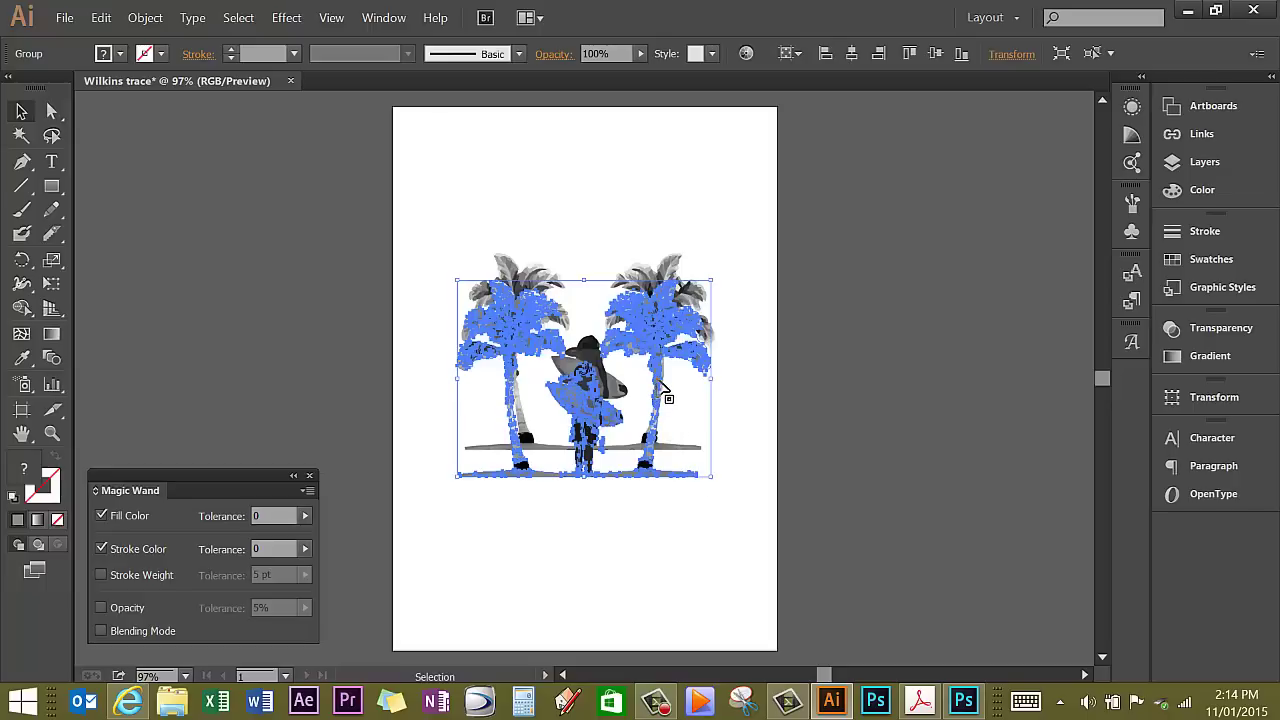
pyautogui.moveTo(663, 390); pyautogui.dragTo(990, 425)
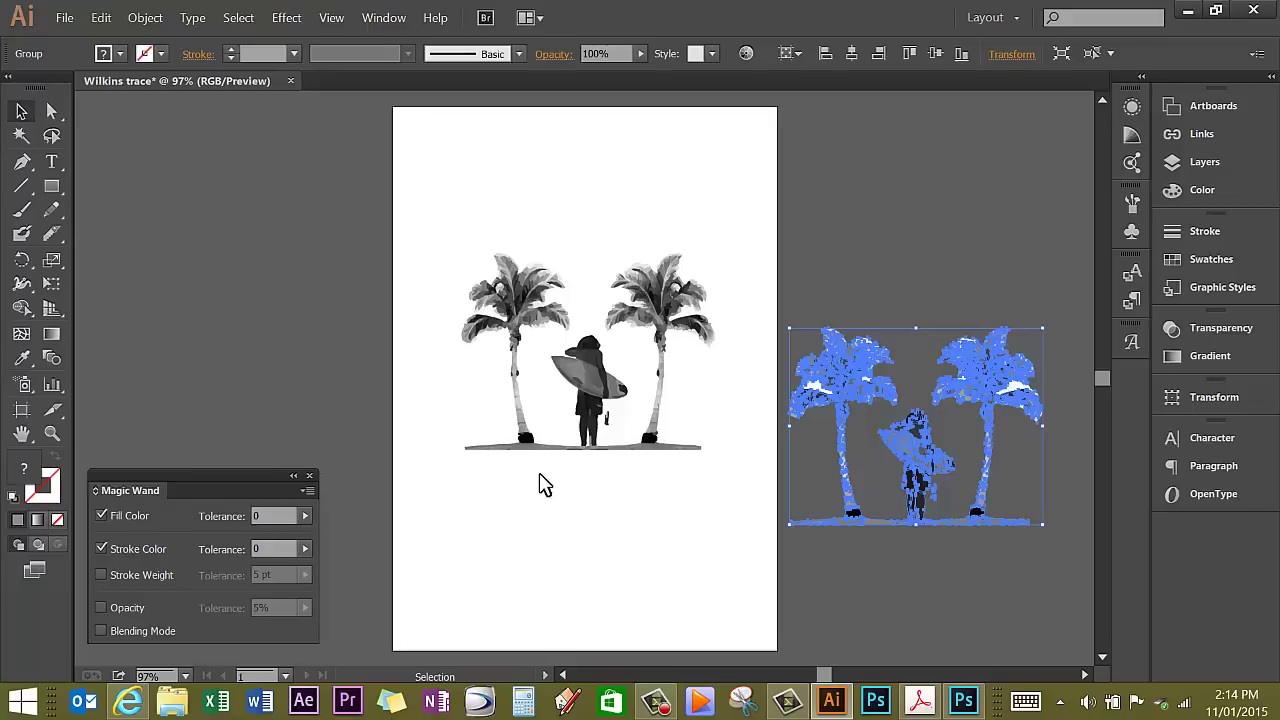
pyautogui.click(520, 449)
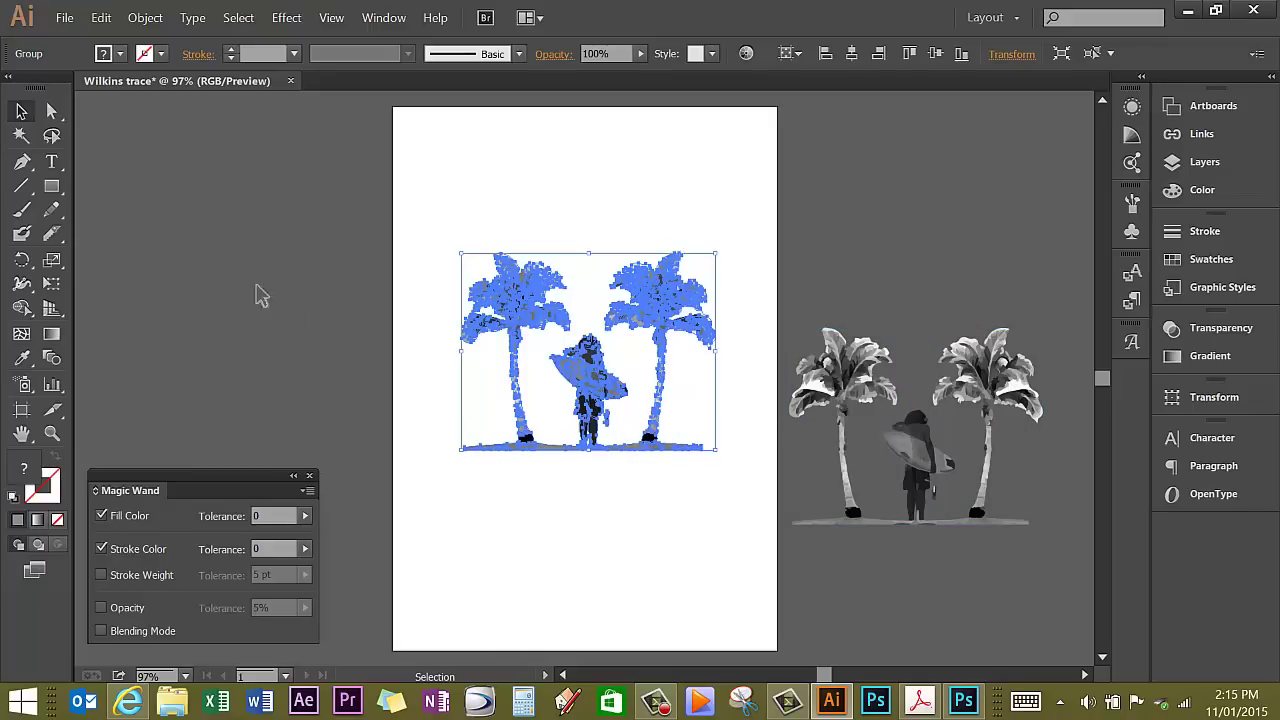
# Step: Unite the selected artboard group of palms and surfer using the Pathfinder panel's Unite shape mode
pyautogui.click(384, 18)
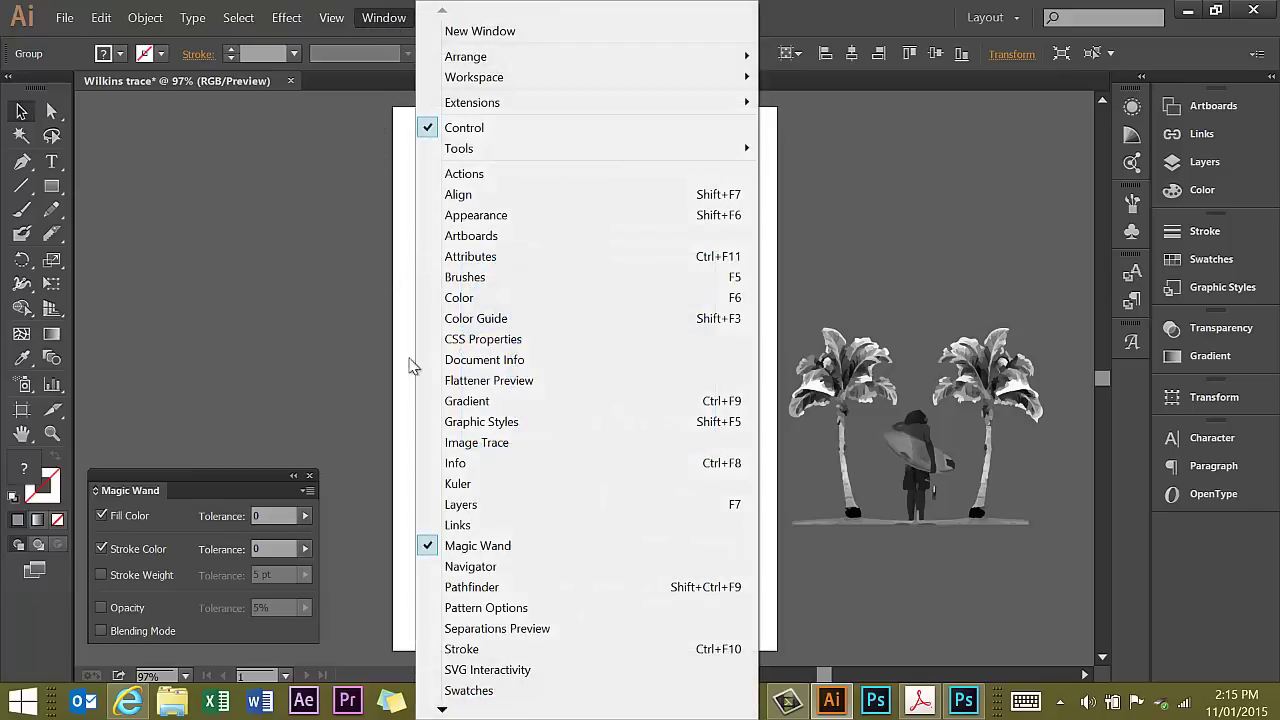
pyautogui.click(482, 587)
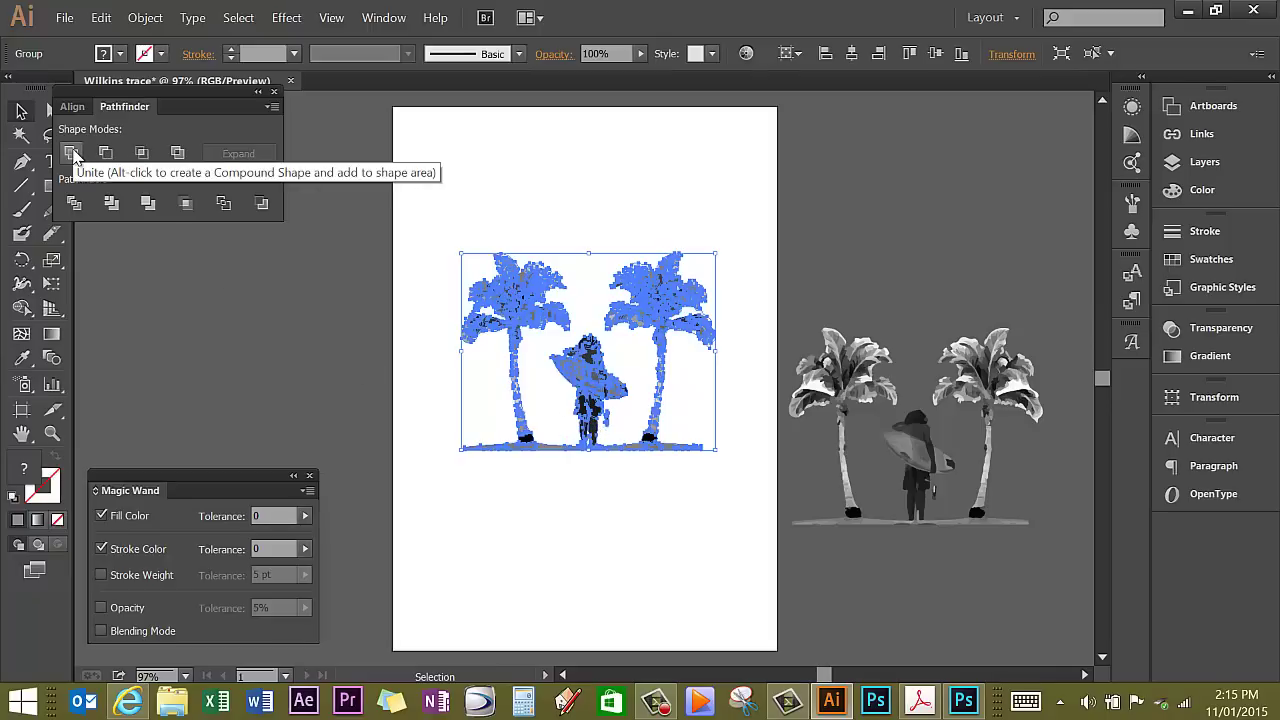
pyautogui.click(72, 155)
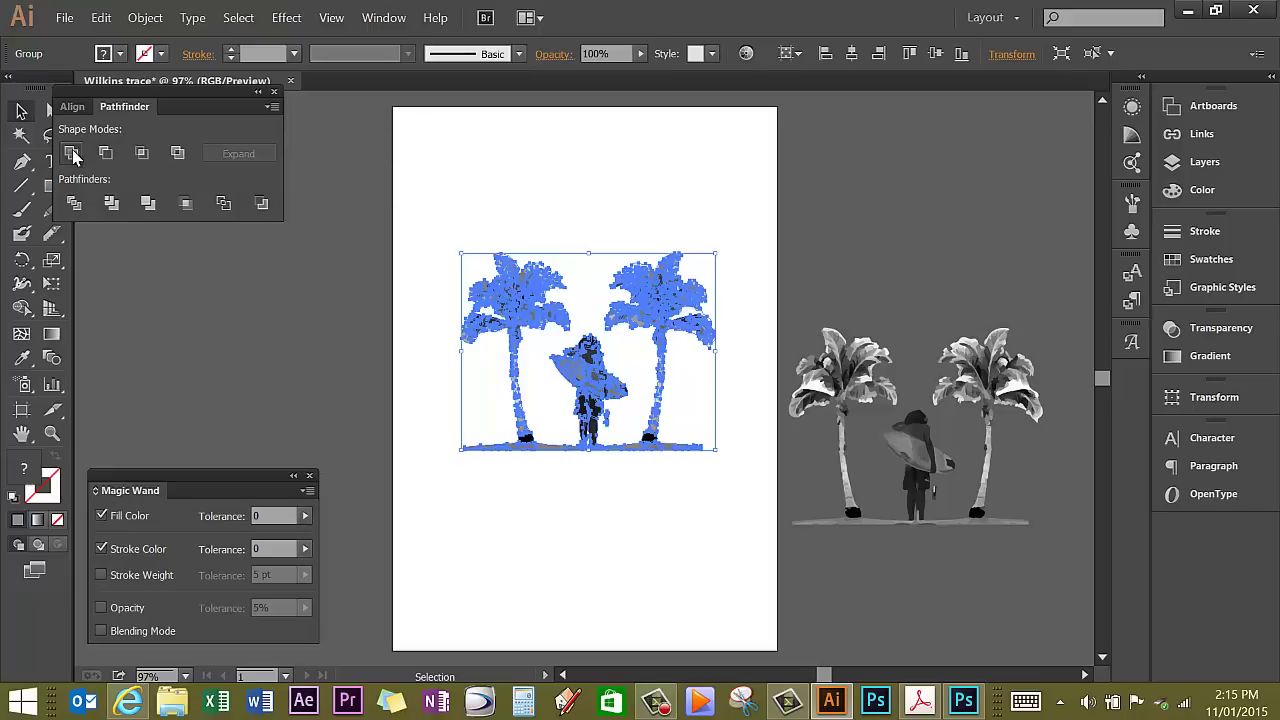